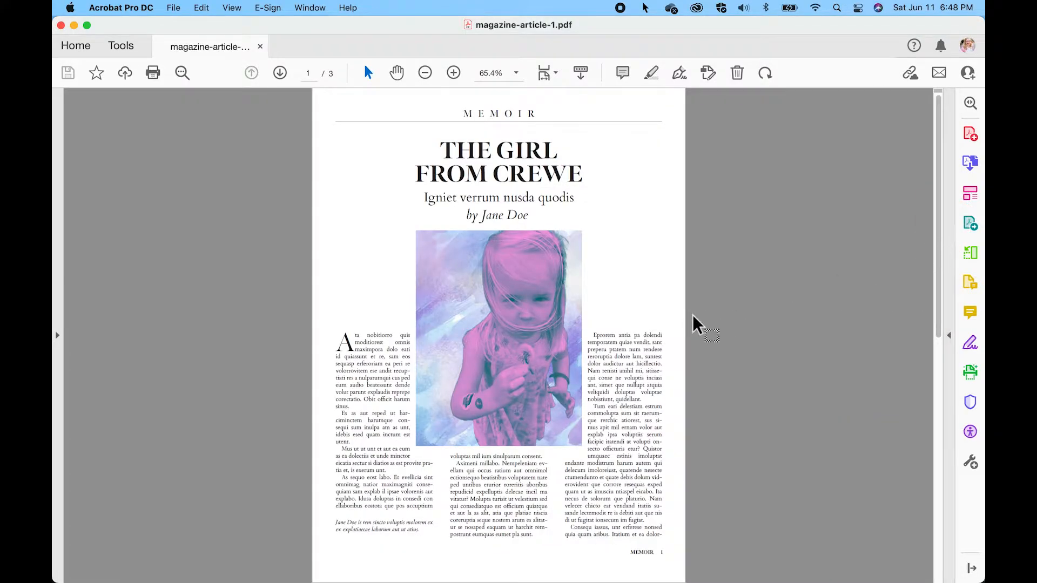
Put away the magazine-article-1.pdf and Magazine articles to compile windows, and open the Magazine template 2022 folder from the desktop
left_click(74, 25)
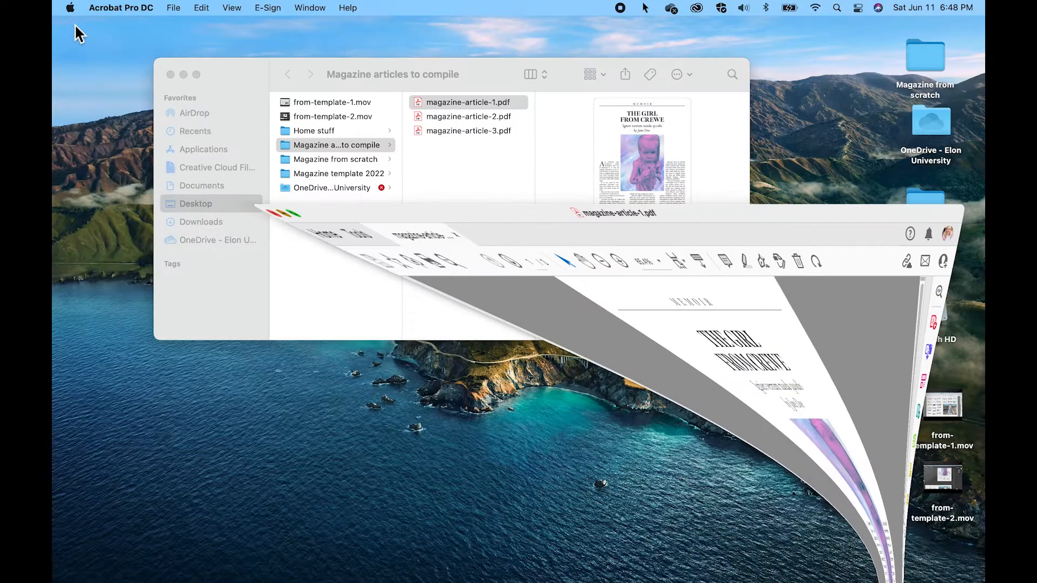
left_click(169, 74)
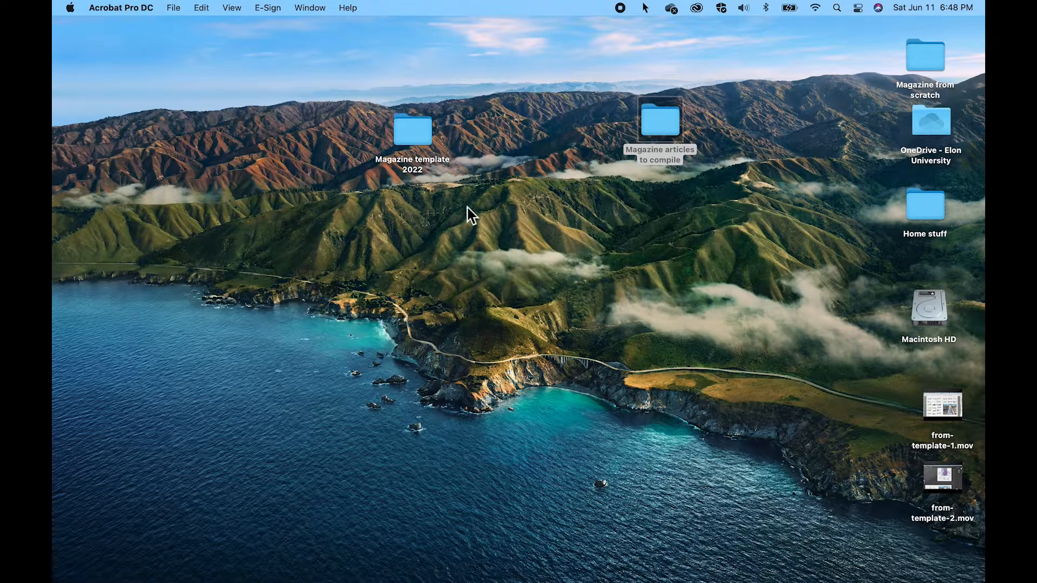
left_click(411, 135)
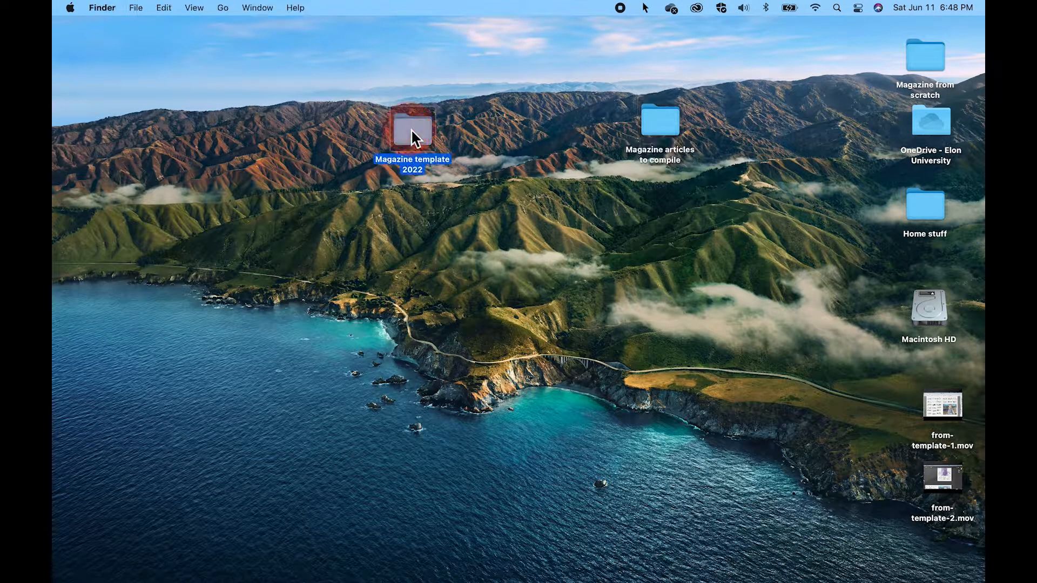
double_click(412, 131)
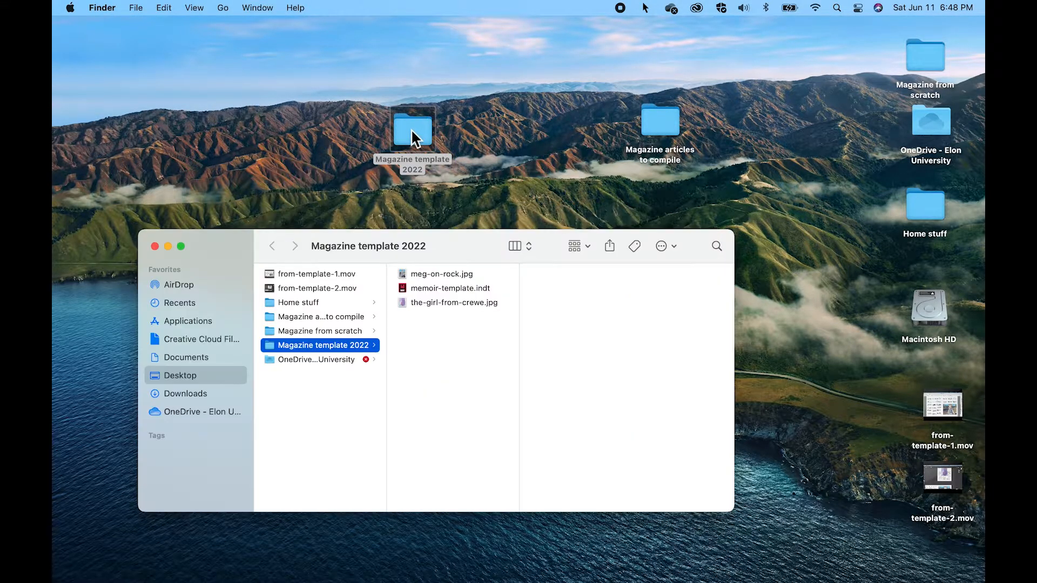
Open memoir-template.indt in InDesign, activating the missing Adobe fonts and skipping font auto-activation
left_click(423, 287)
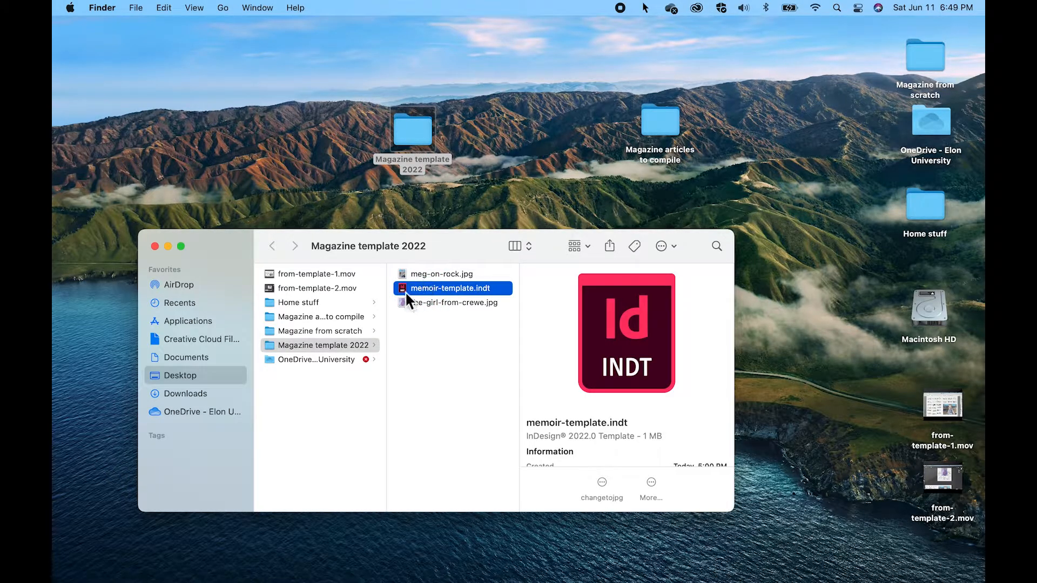
double_click(404, 289)
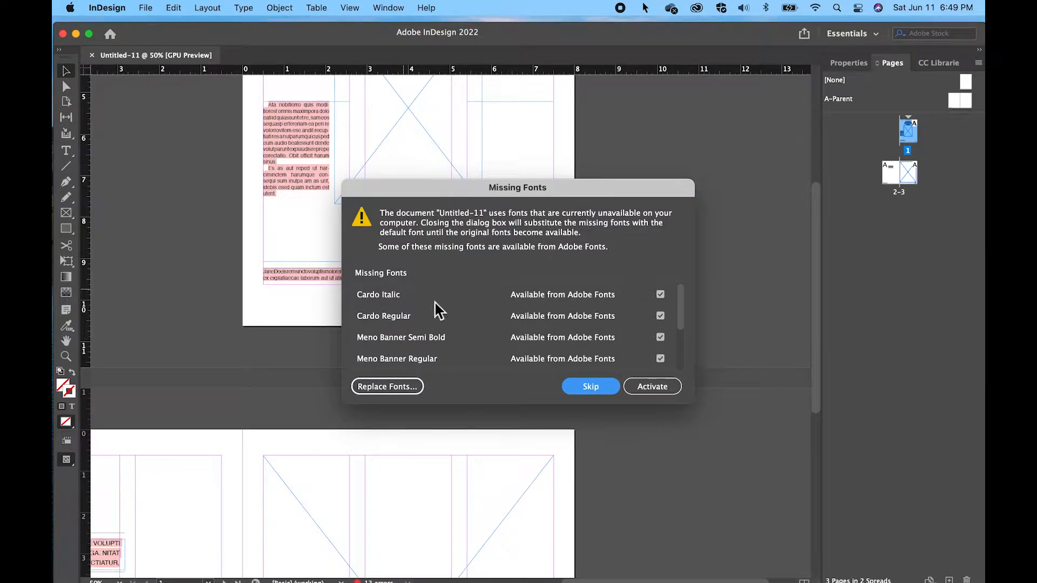
left_click(655, 385)
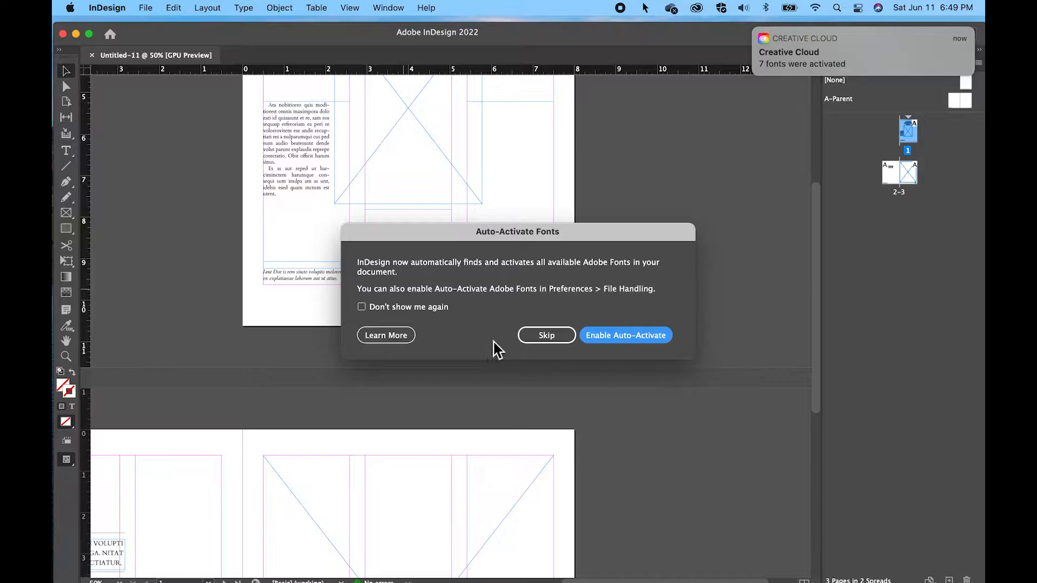
left_click(546, 336)
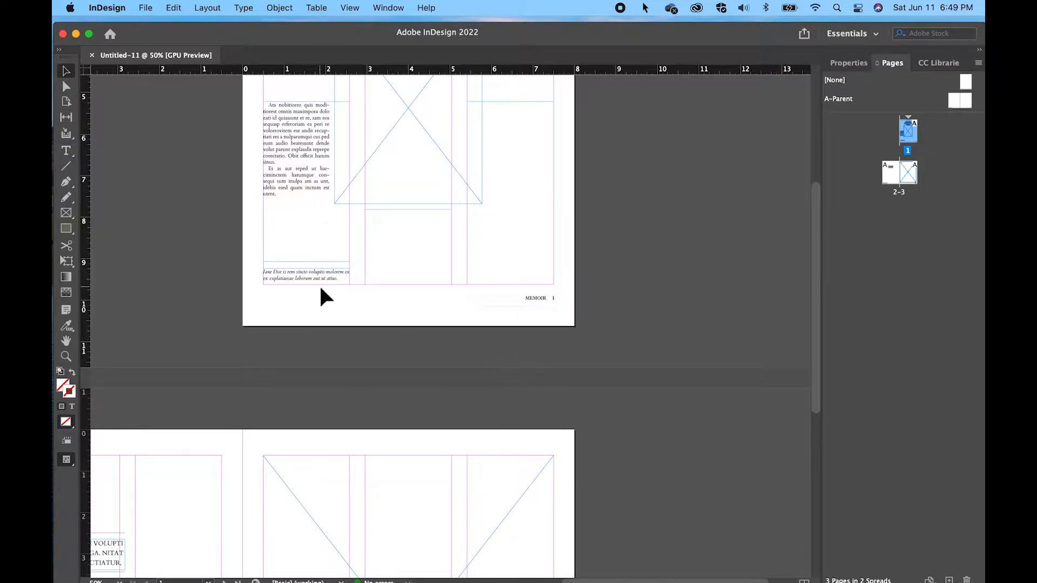
Replace CREWE with BURLINGTON in the article title on page 1
scroll(320, 284, "up", 5)
scroll(319, 284, "up", 2)
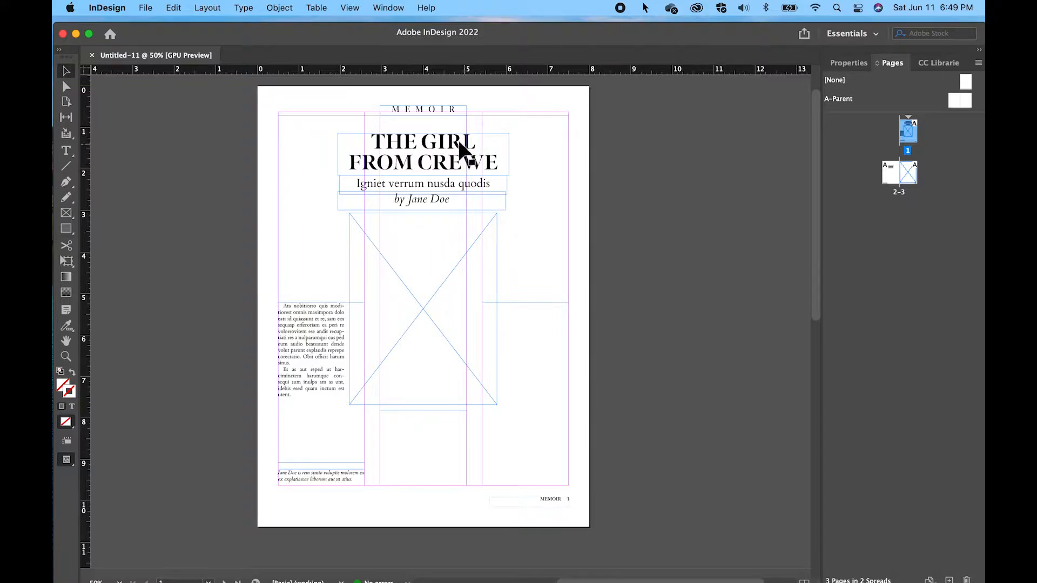
left_click(65, 151)
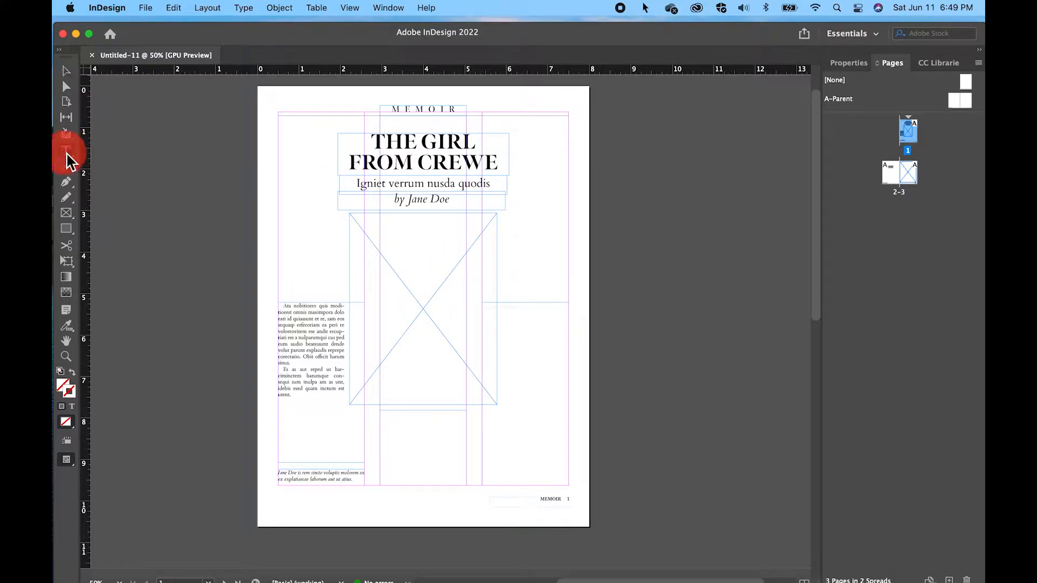
left_click_drag(501, 167, 424, 166)
type("B")
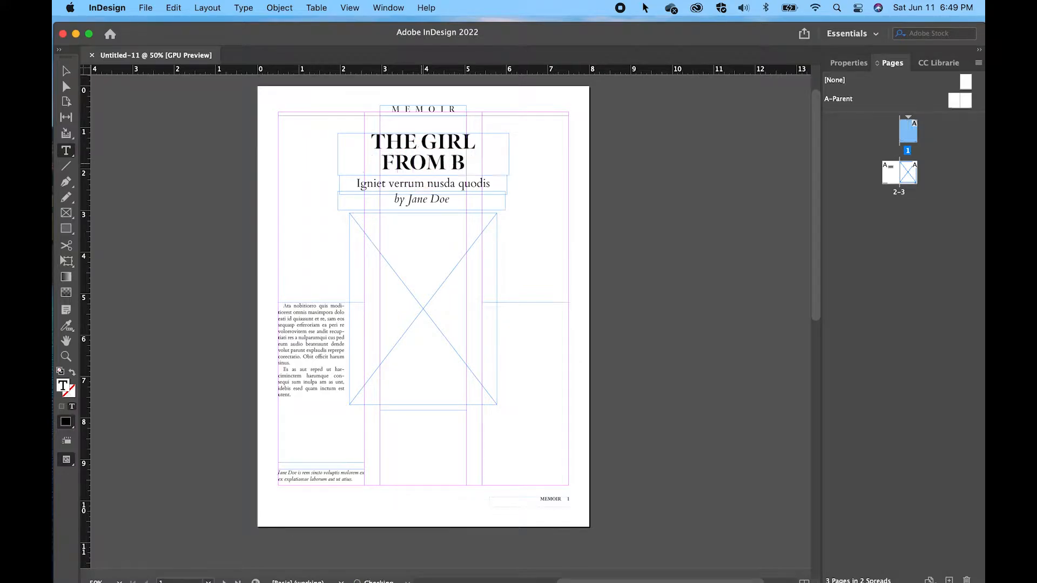
type("URLINGTON")
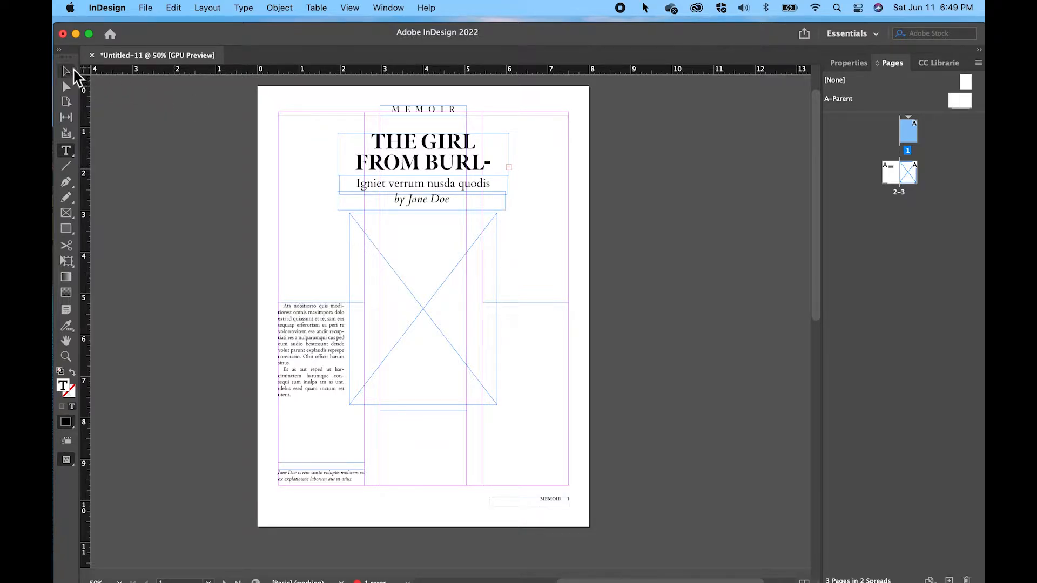
Widen the title's text frame so BURLINGTON fits on one line, and recentre the frame above the subtitle
left_click(66, 70)
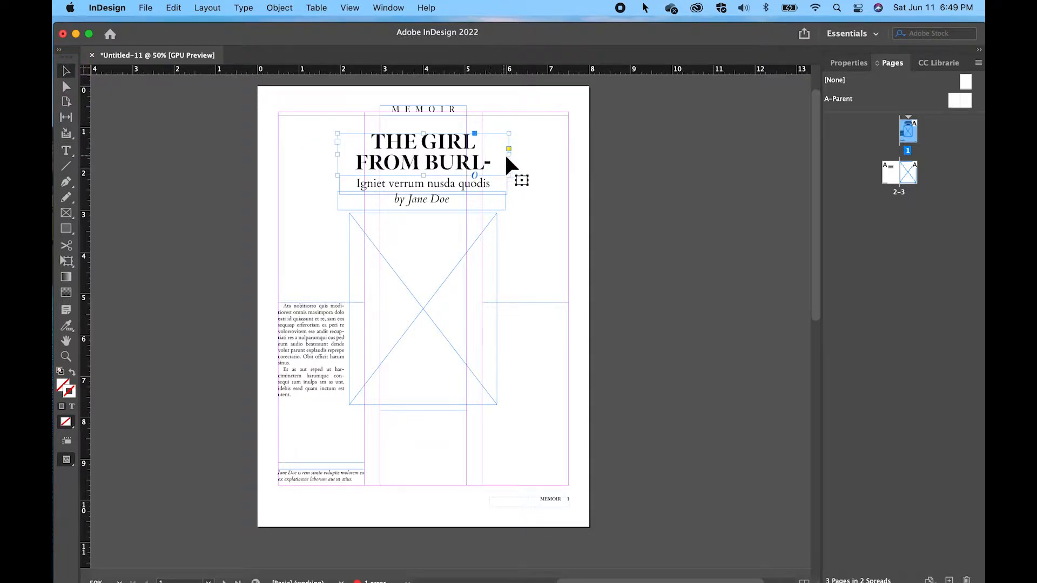
left_click_drag(514, 159, 540, 161)
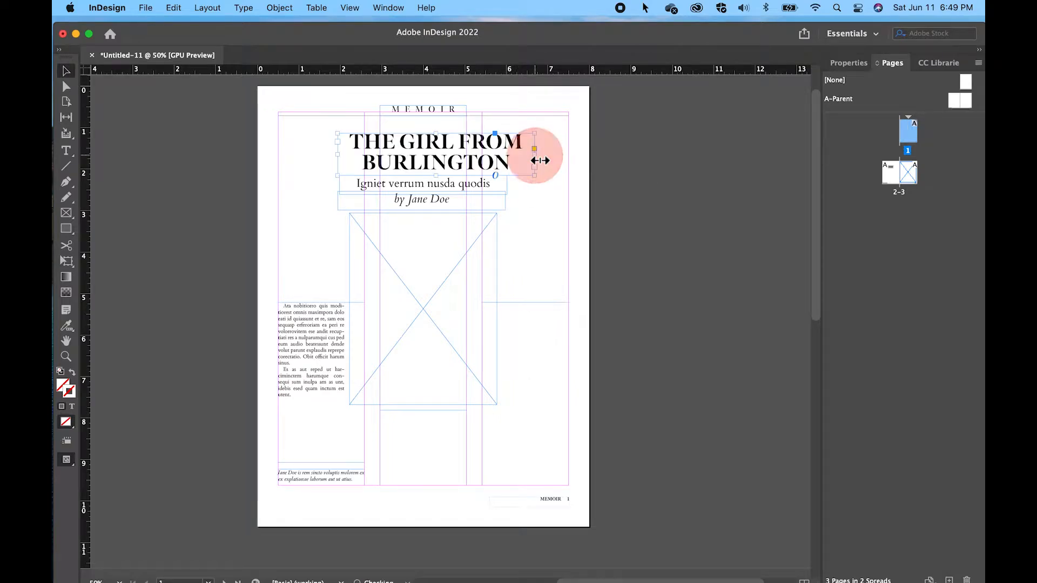
left_click(444, 160)
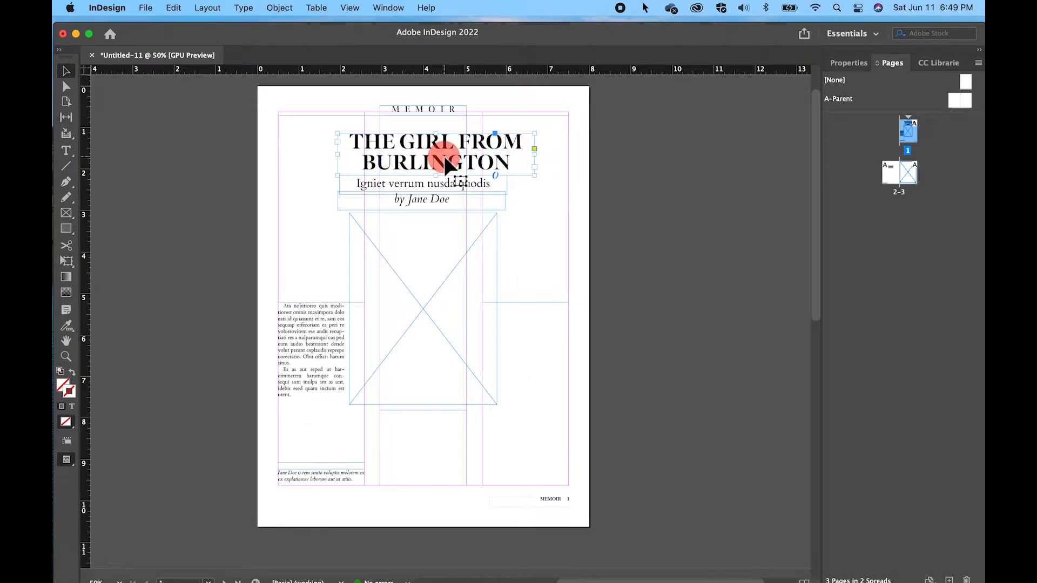
left_click_drag(444, 158, 432, 157)
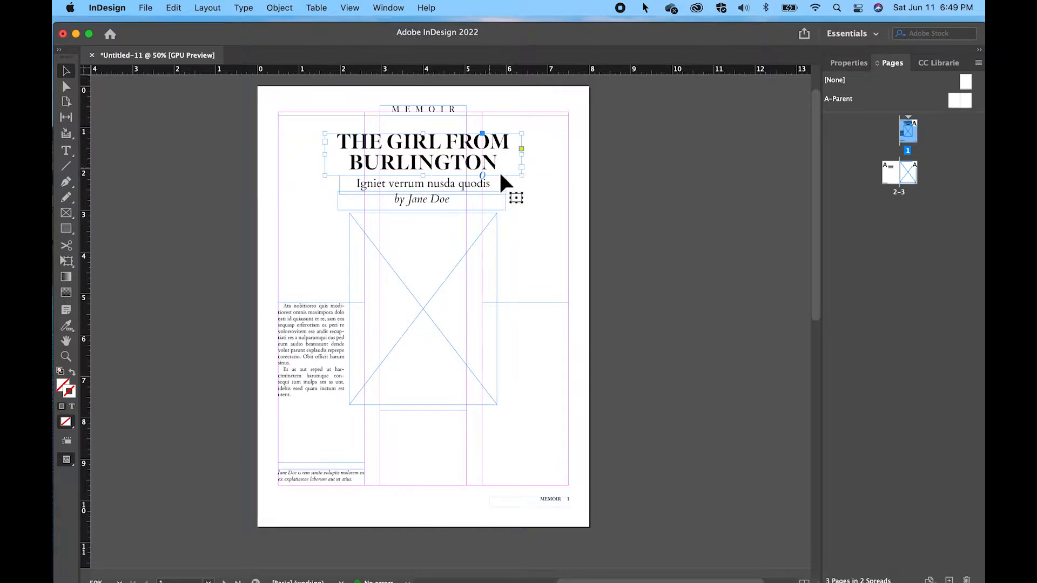
Examine the subtitle, byline, author bio and three body text frames on page 1
left_click(435, 191)
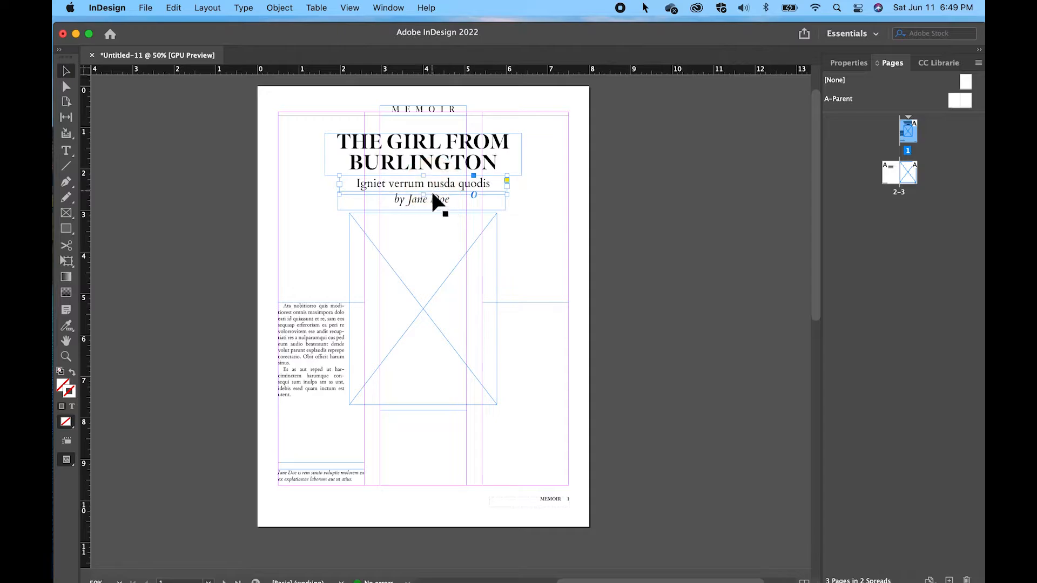
left_click(430, 205)
left_click(313, 475)
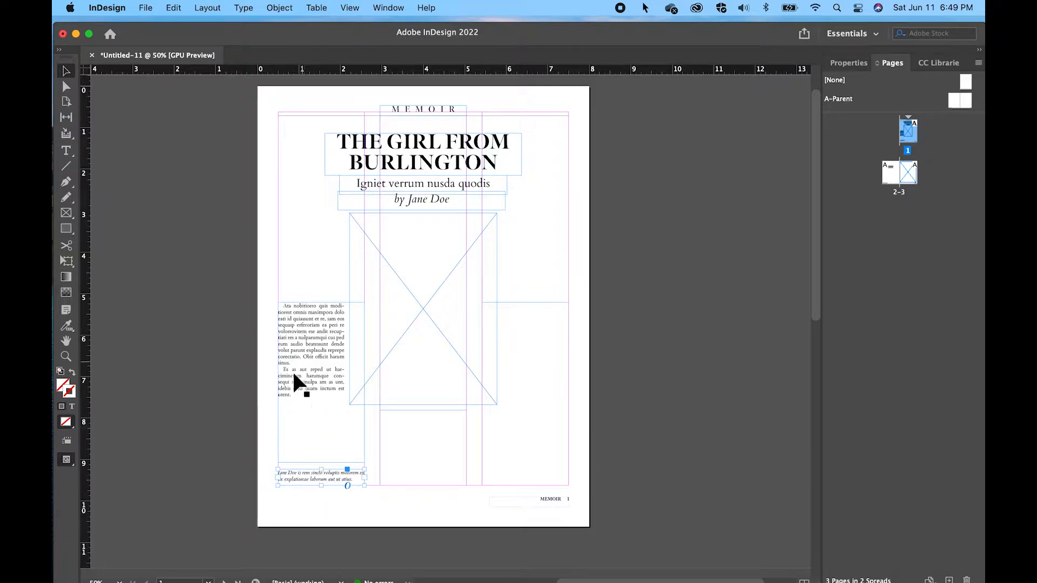
left_click(307, 410)
left_click(422, 435)
left_click(524, 435)
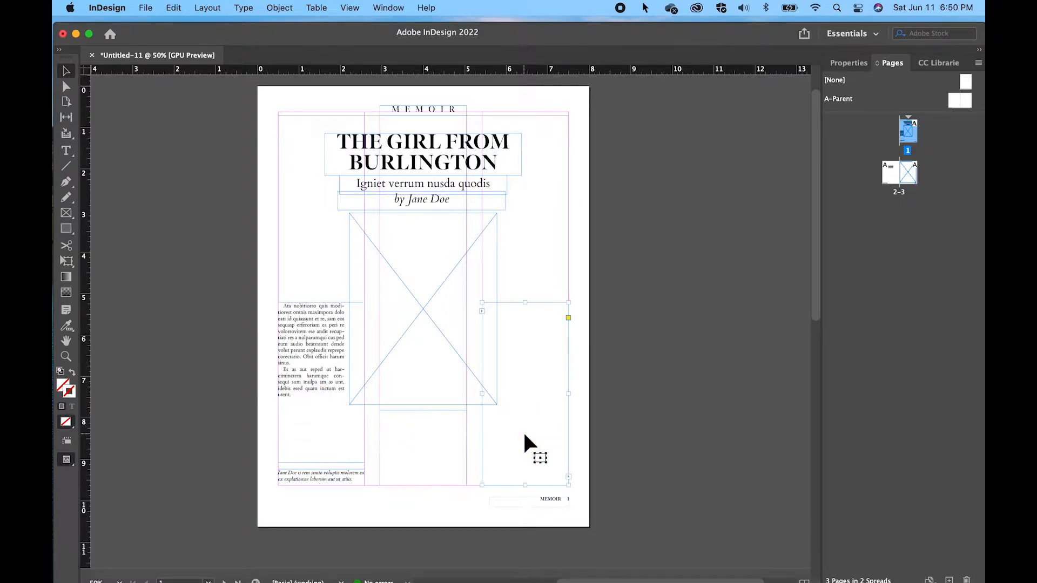
Delete the placeholder body text from the first column on page 1
left_click(297, 402)
left_click(65, 153)
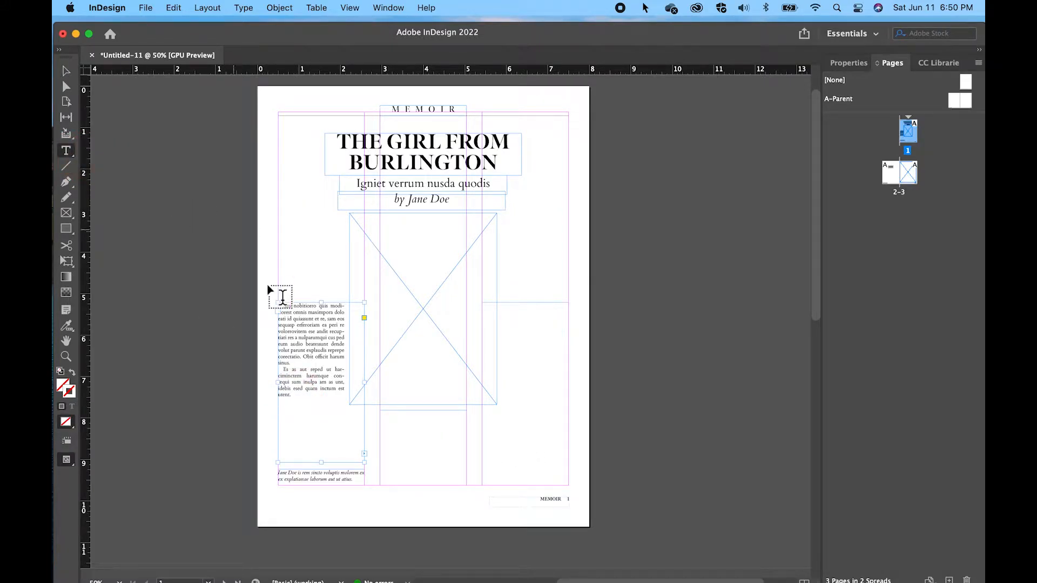
left_click_drag(299, 407, 272, 312)
key("BackSpace")
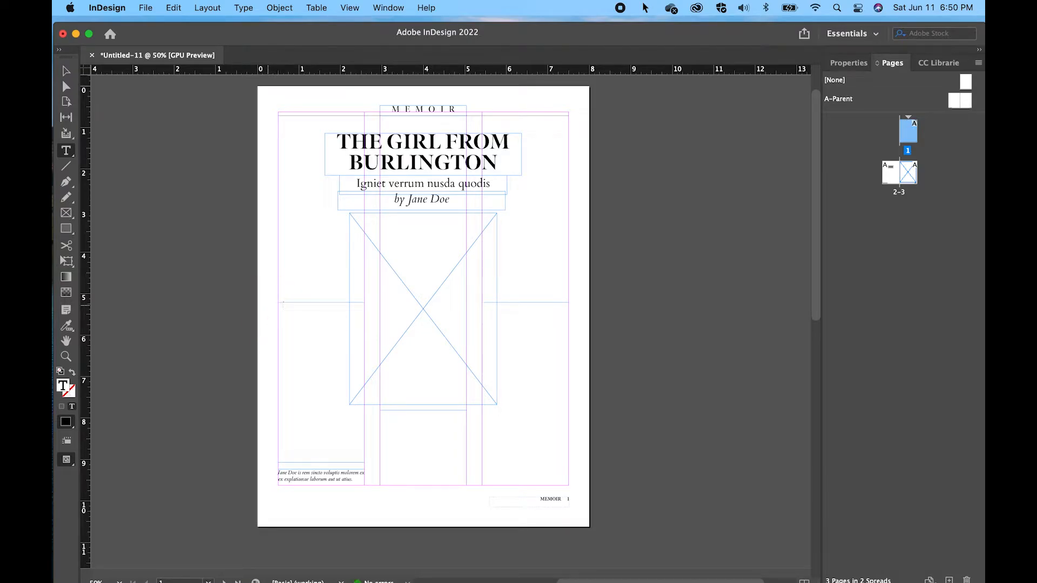
Copy the entire article text from Word's Document1 and paste it into the emptied body text frame in InDesign
mouse_move(883, 582)
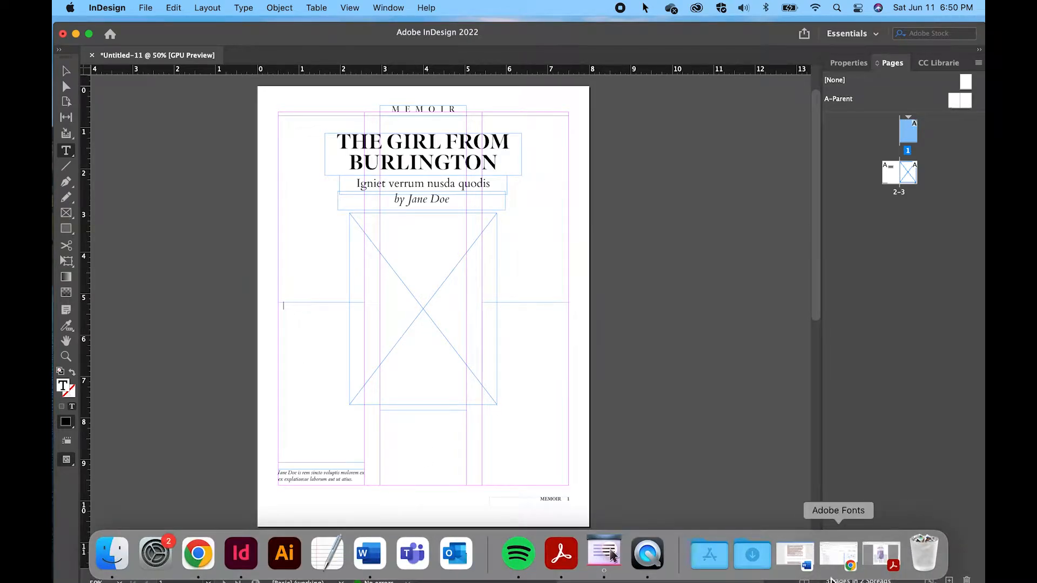
left_click(805, 576)
key("super+a")
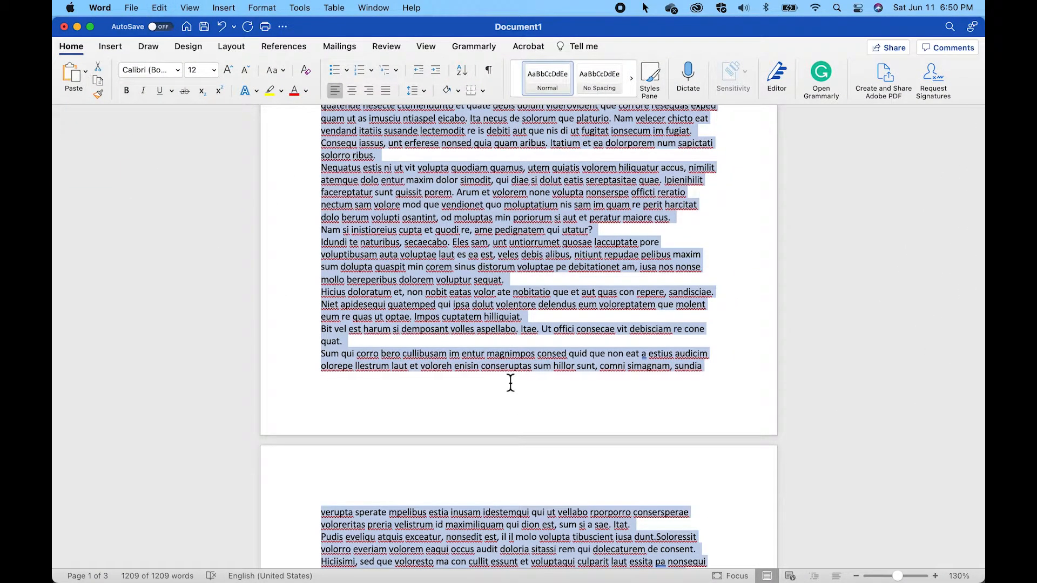
key("super+Tab")
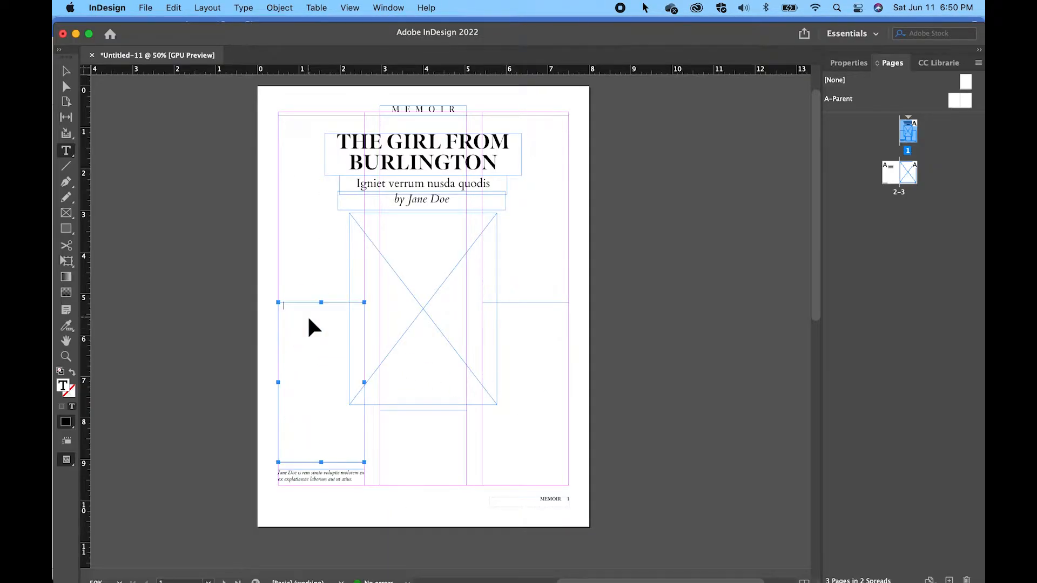
scroll(311, 327, "down", 10)
scroll(311, 322, "left", 5)
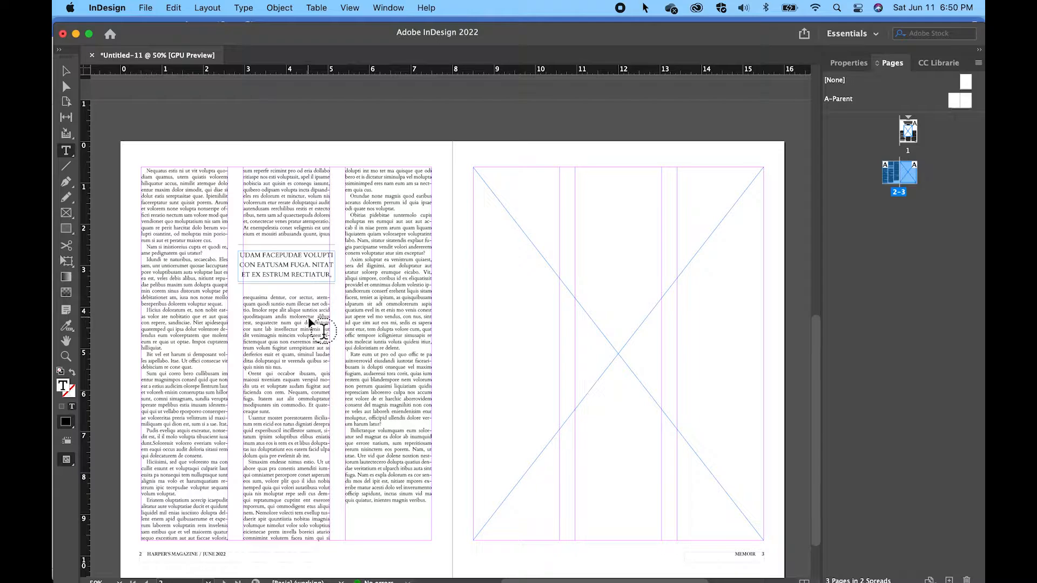
Apply the First paragraph style to the opening paragraph of the article on page 1
scroll(311, 327, "up", 10)
scroll(310, 326, "right", 3)
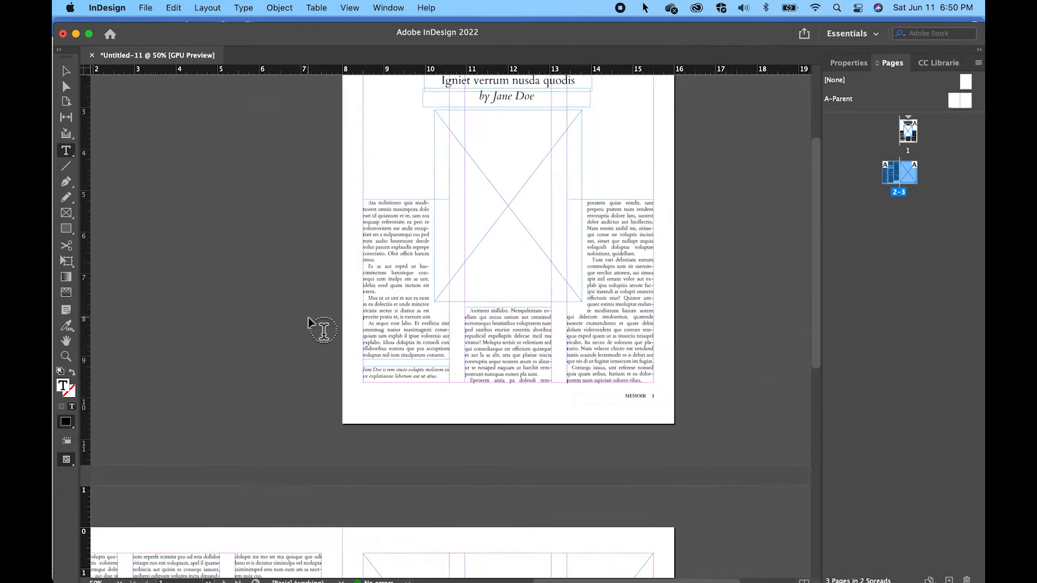
scroll(312, 324, "up", 3)
scroll(312, 324, "right", 1)
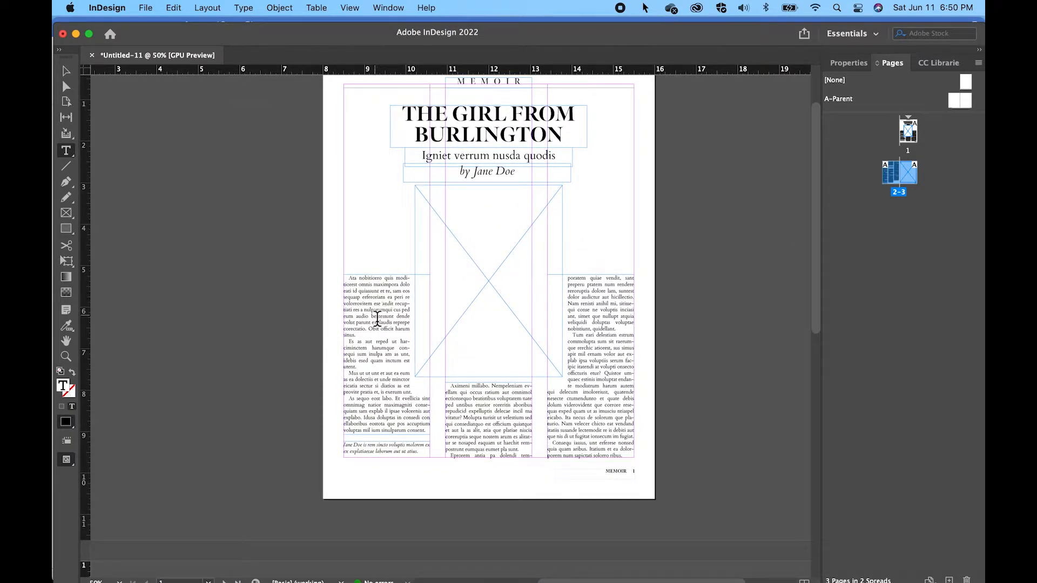
left_click(361, 337)
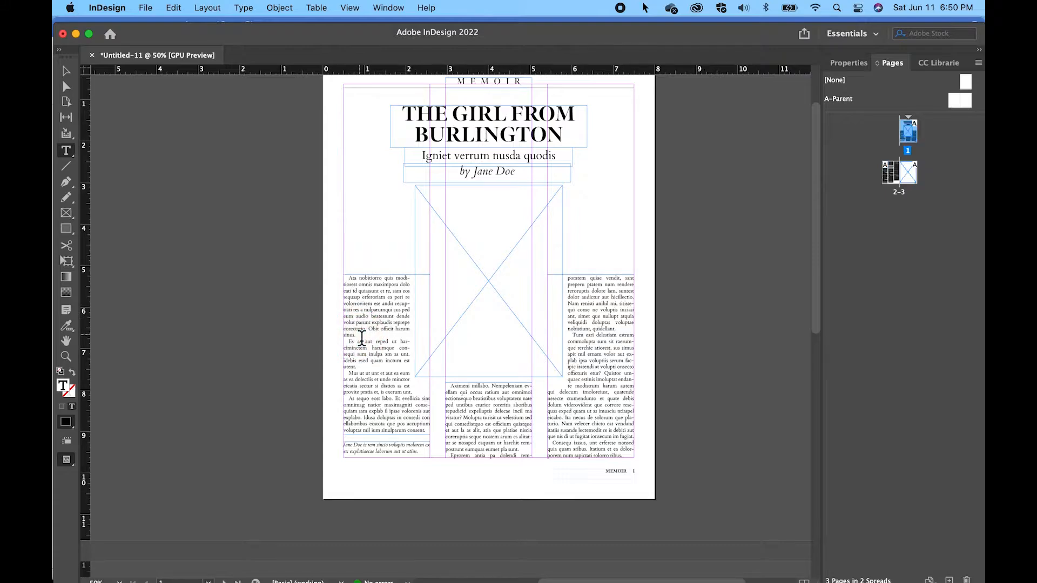
left_click(850, 67)
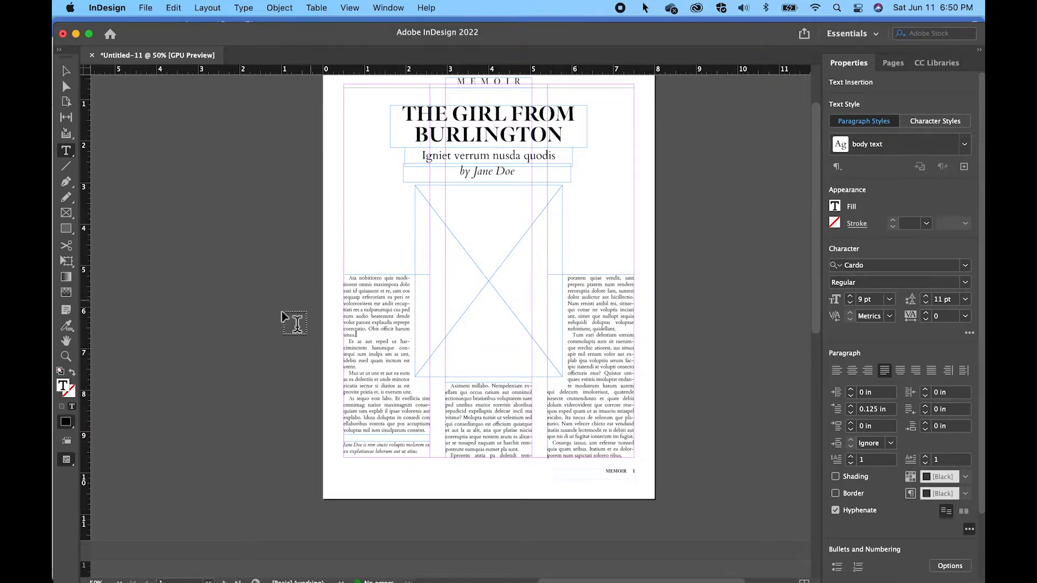
left_click(360, 339)
left_click_drag(359, 339, 340, 273)
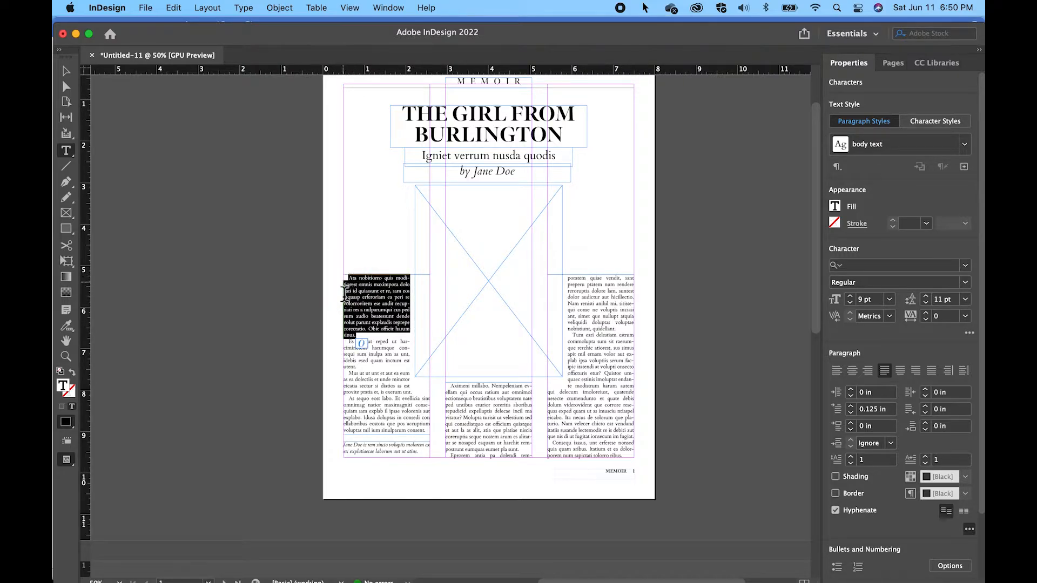
left_click(968, 155)
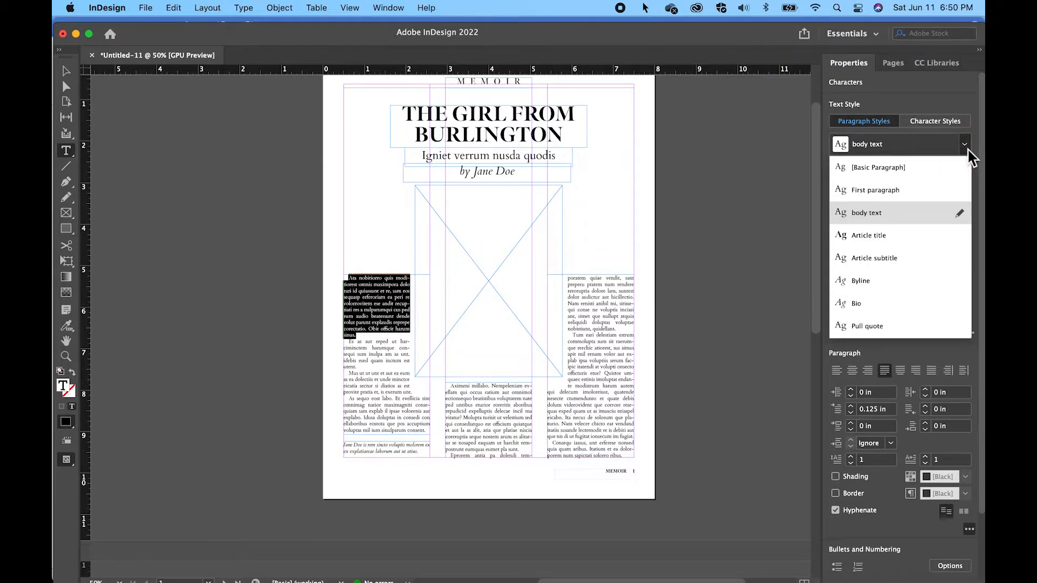
left_click(905, 190)
left_click(386, 328)
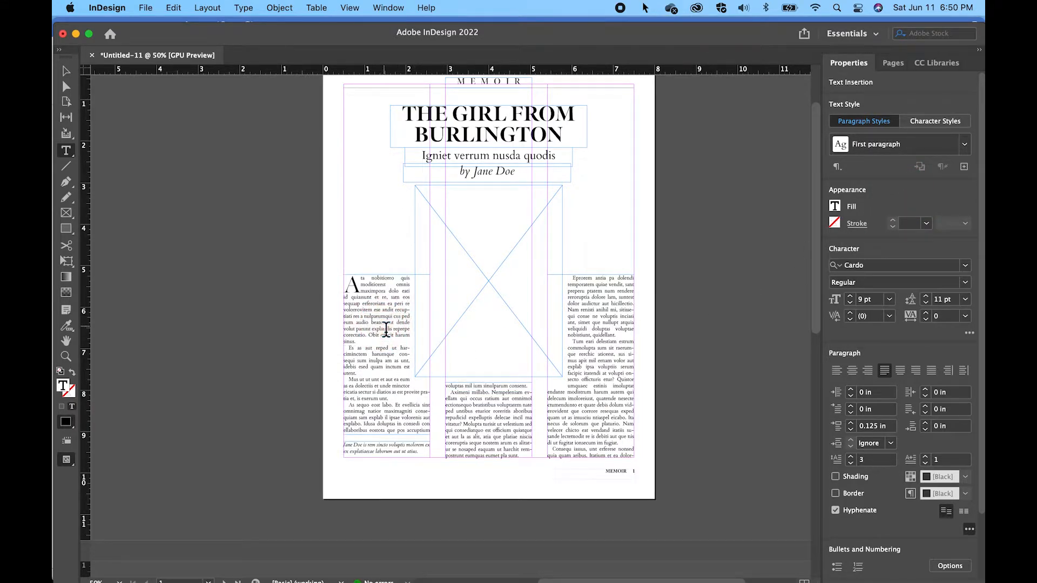
Apply the First paragraph style to the paragraph starting "Bit vel est harum" in the first column of page 2
scroll(385, 327, "down", 15)
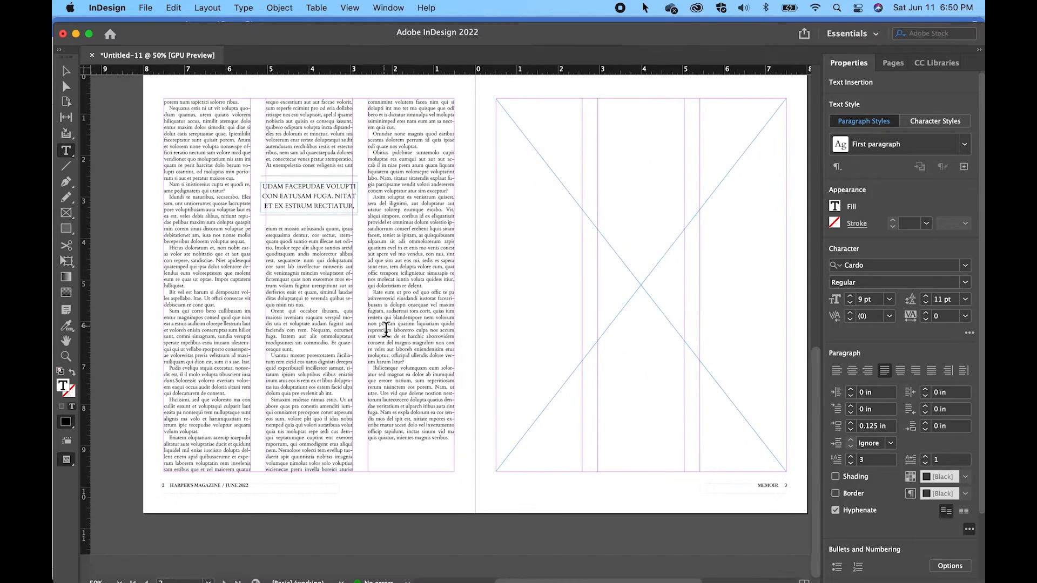
left_click_drag(220, 310, 165, 291)
left_click(219, 307)
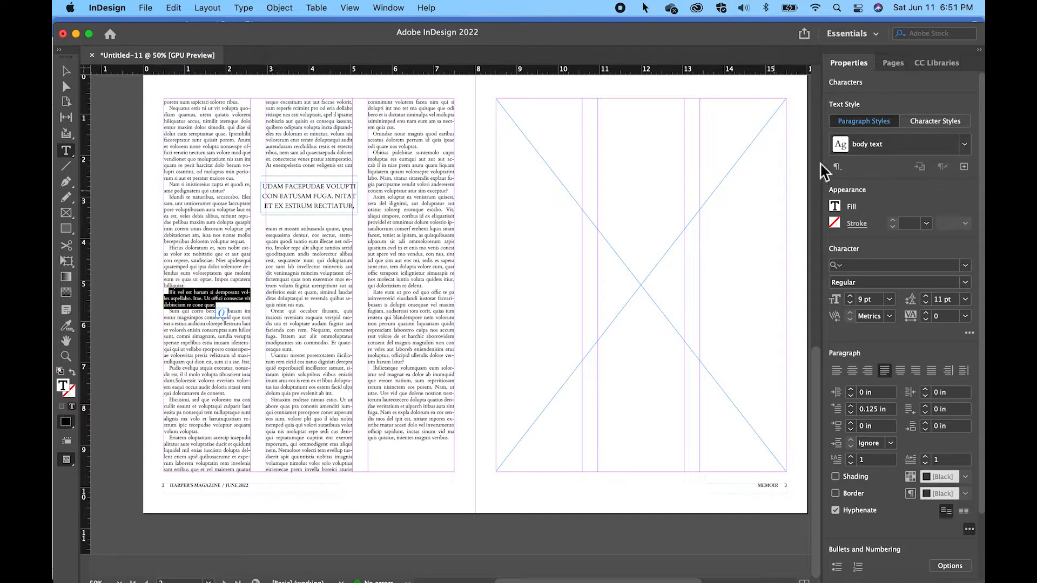
left_click(965, 144)
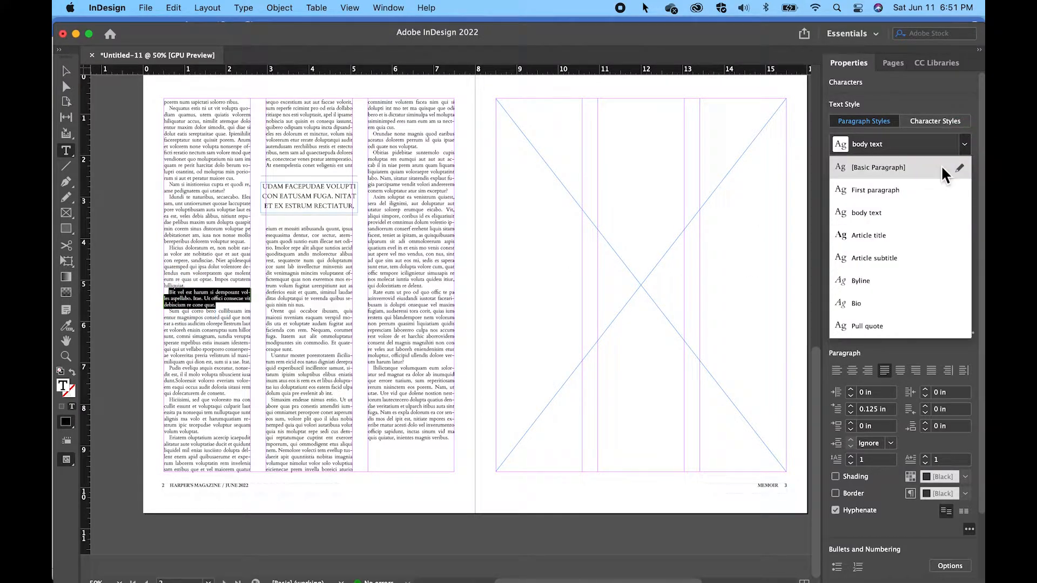
left_click(918, 189)
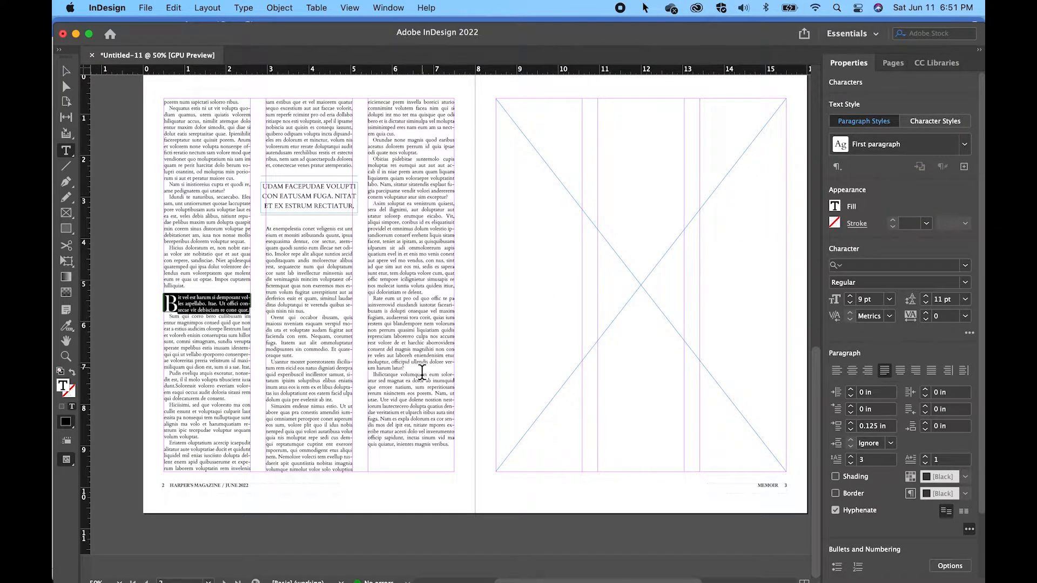
Apply the First paragraph style to the paragraph starting "Rate eum ut pro od" in the third column of page 2
left_click_drag(412, 372, 369, 297)
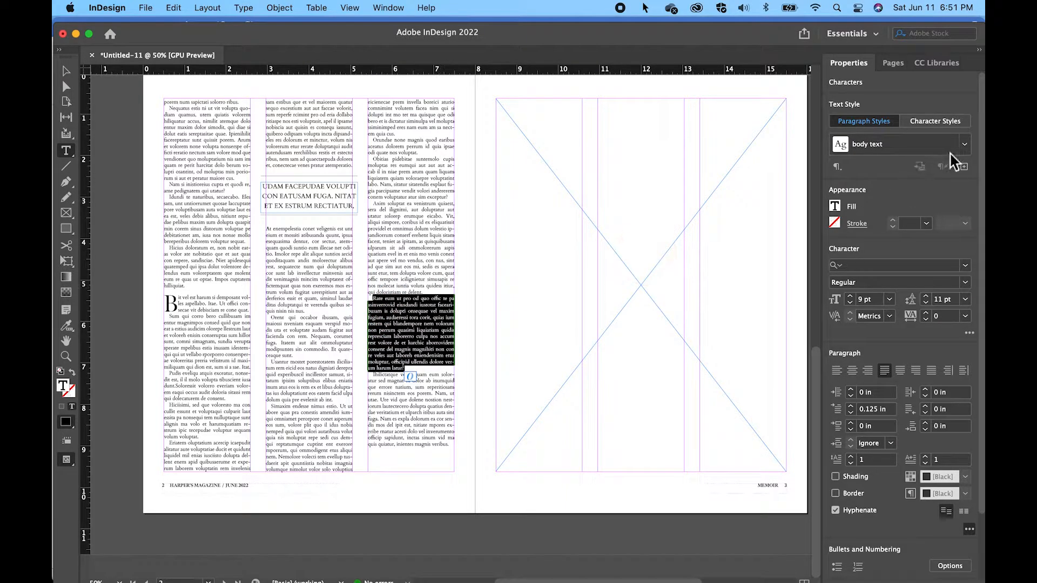
left_click(964, 145)
left_click(928, 189)
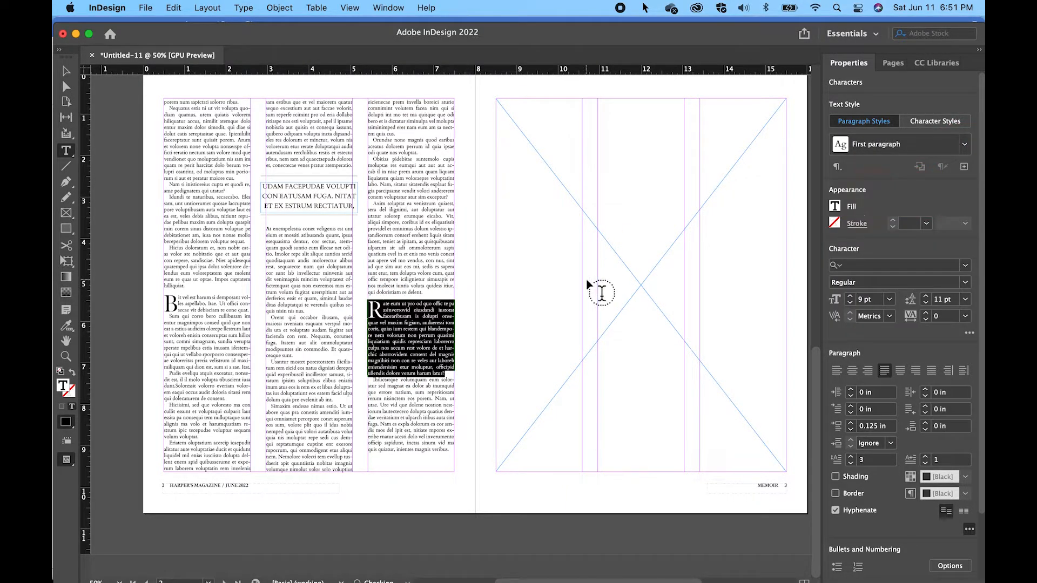
Place the image the-girl-from-crewe.jpg into the empty picture frame below the byline on page 1
left_click(66, 70)
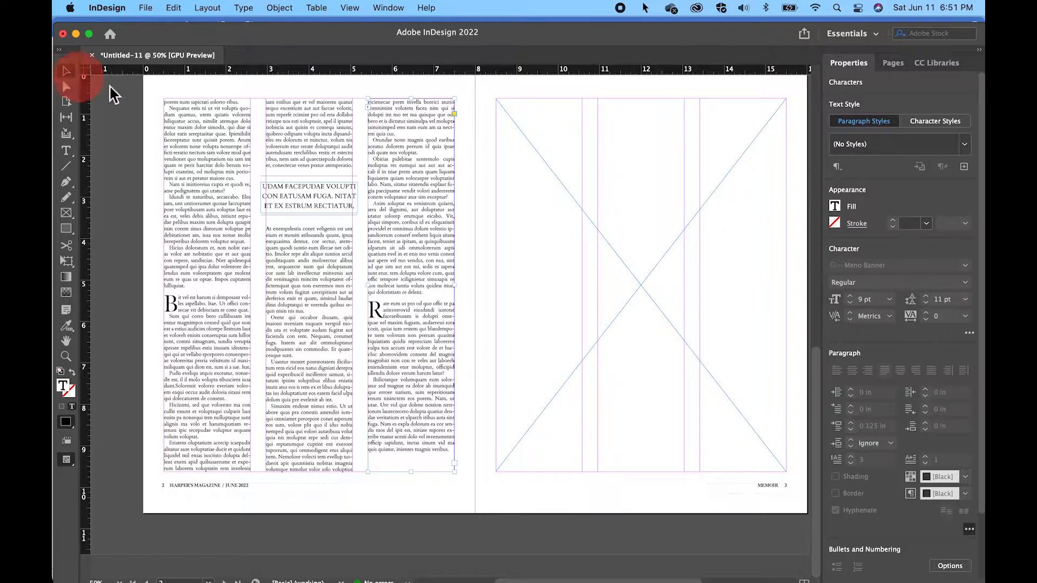
scroll(452, 195, "up", 10)
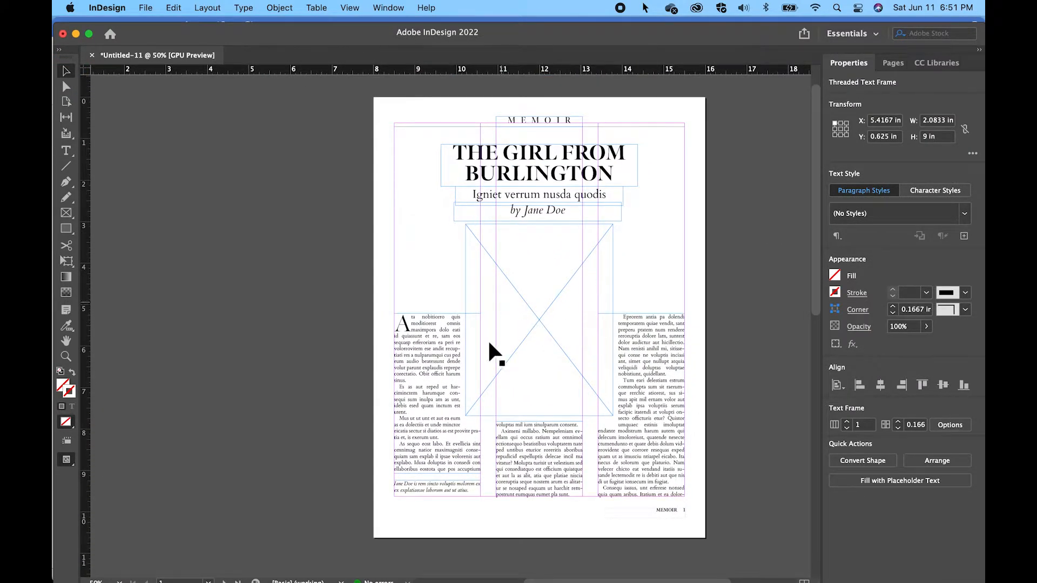
left_click(542, 319)
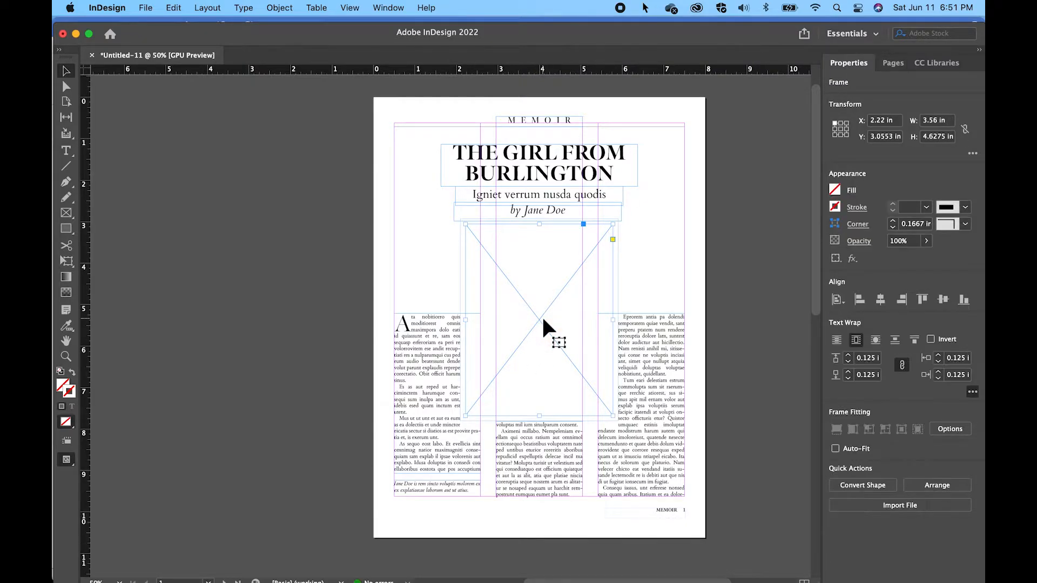
left_click(145, 7)
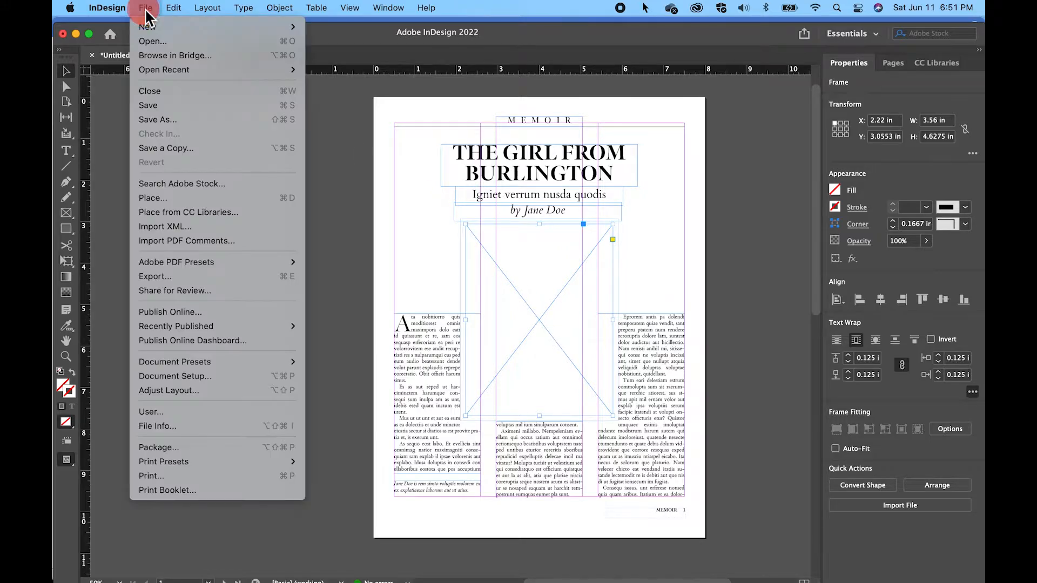
left_click(164, 197)
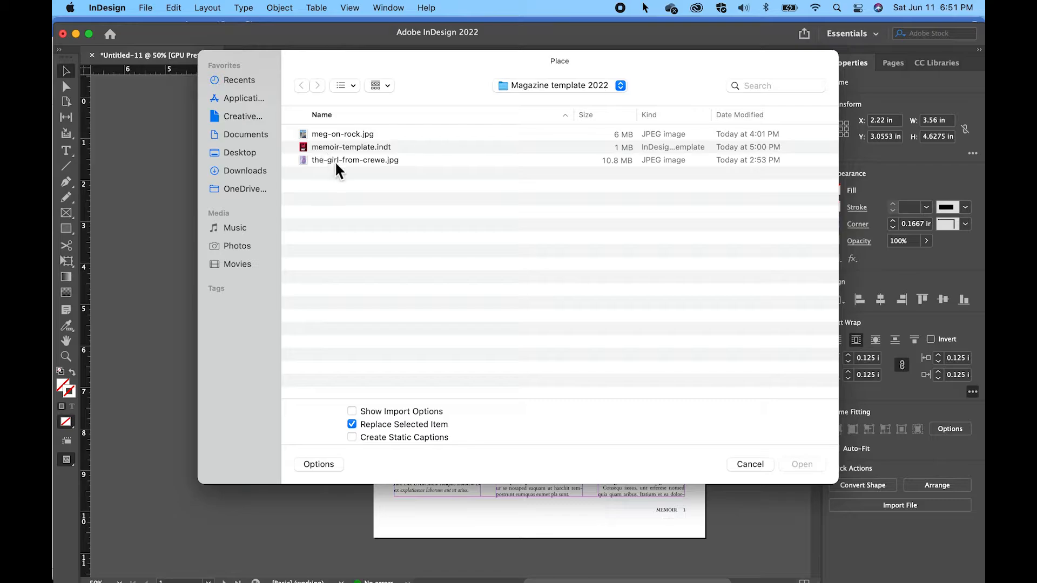
left_click(335, 161)
left_click(810, 466)
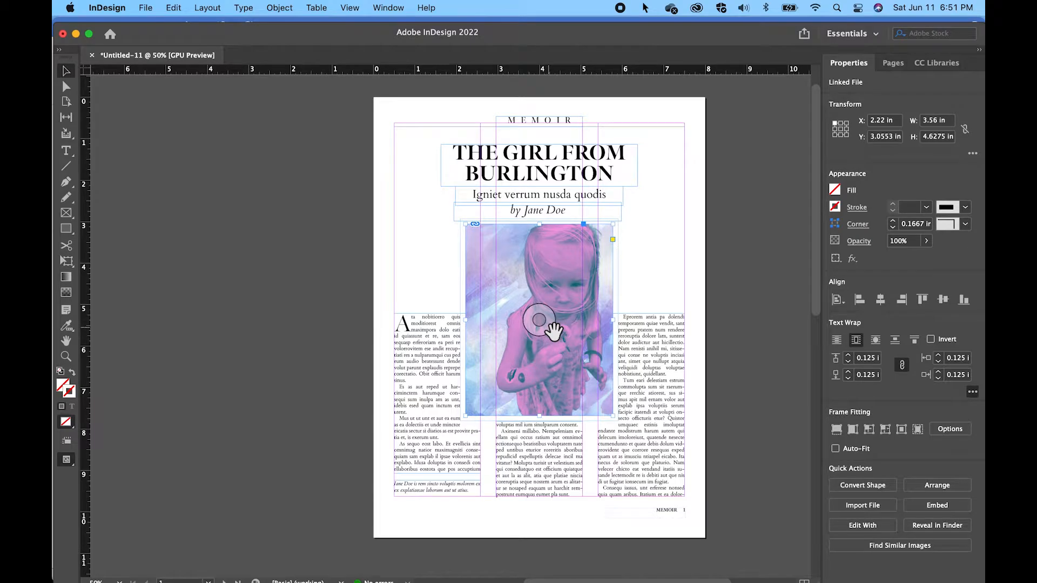
Place the image meg-on-rock.jpg into the large empty picture frame on page 3
scroll(554, 331, "down", 15)
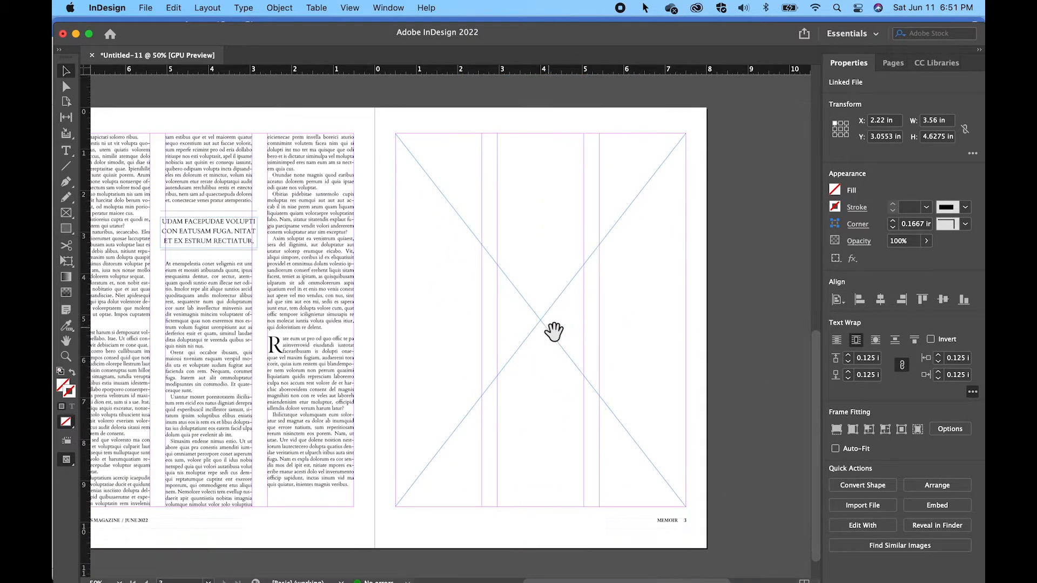
left_click(550, 329)
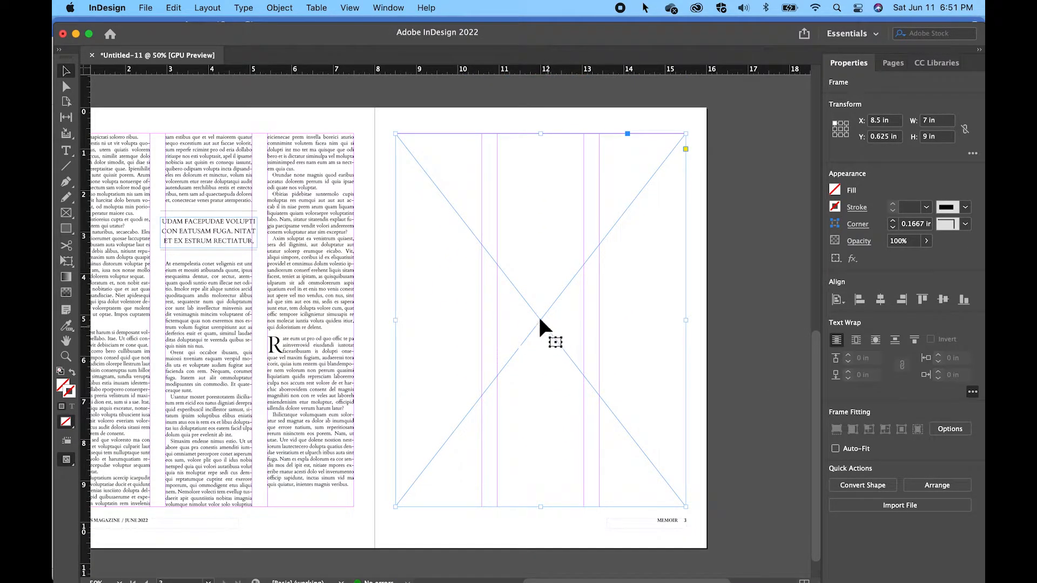
left_click(151, 13)
left_click(180, 195)
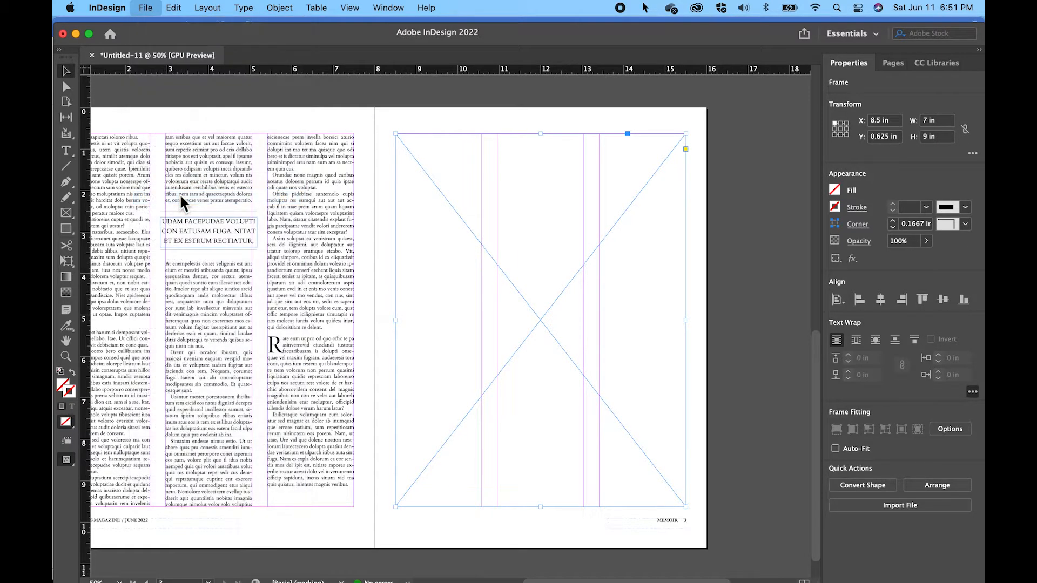
left_click(343, 134)
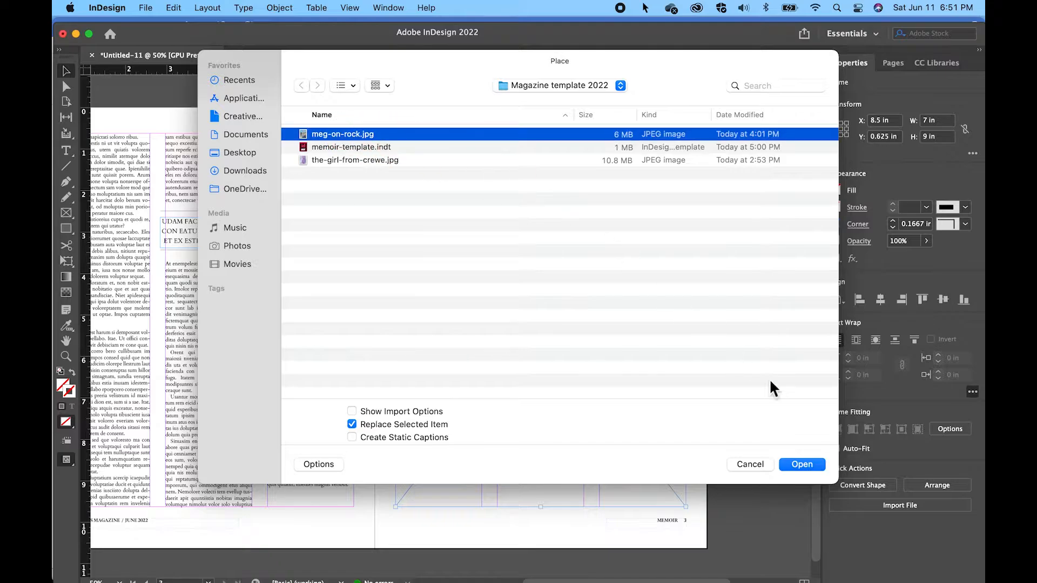
left_click(803, 465)
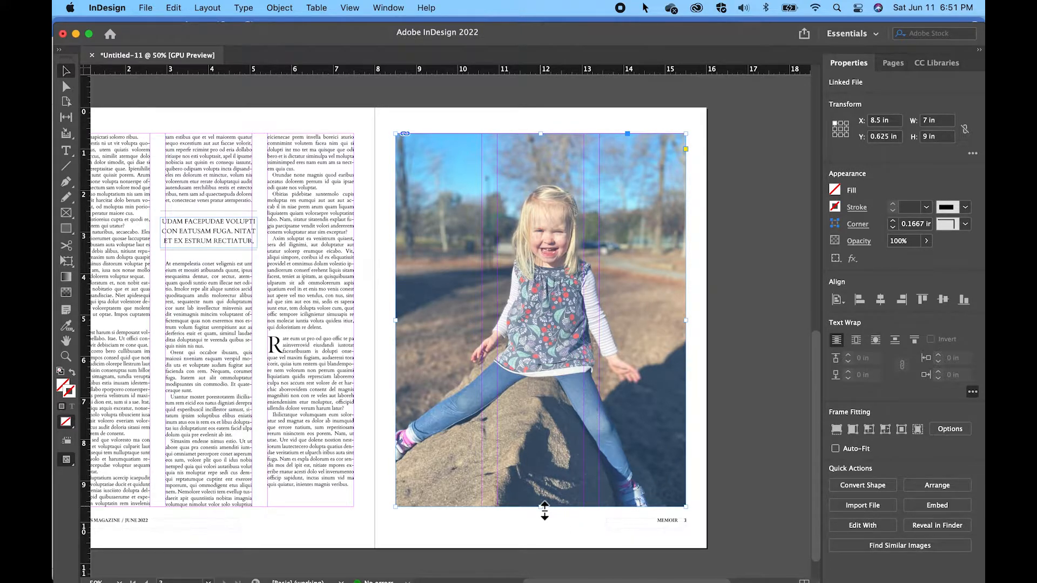
Try cropping the page 3 photo by shrinking its frame to about 6.54 by 6.76 in, and undo both changes
left_click_drag(544, 511, 546, 438)
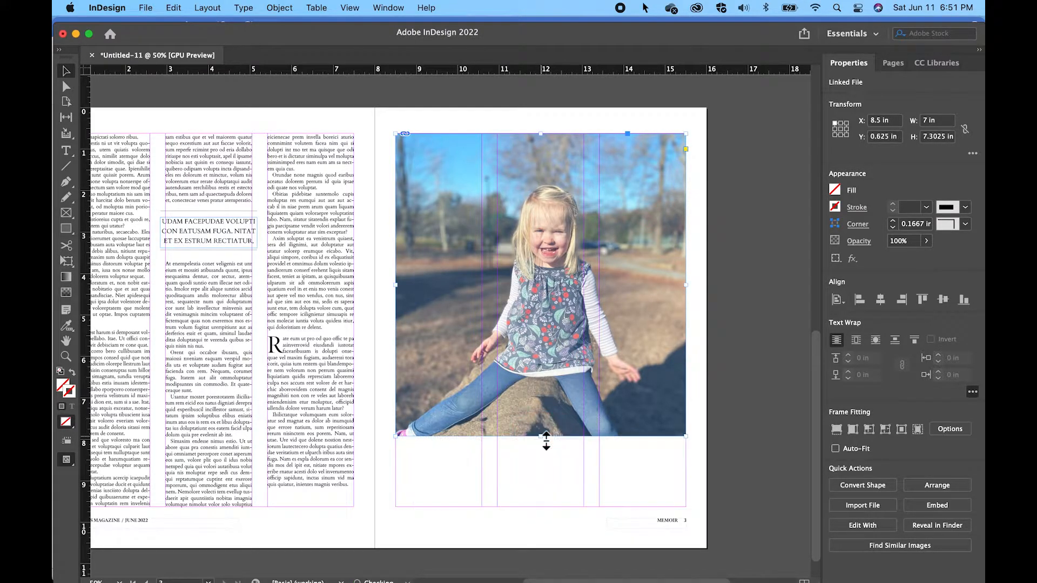
left_click_drag(686, 436, 672, 419)
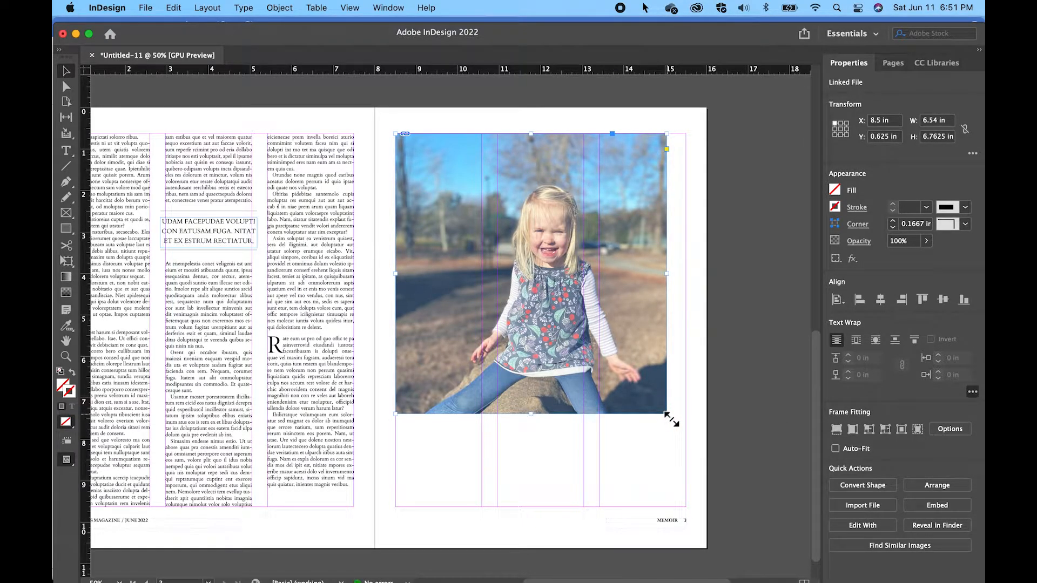
key("super+z")
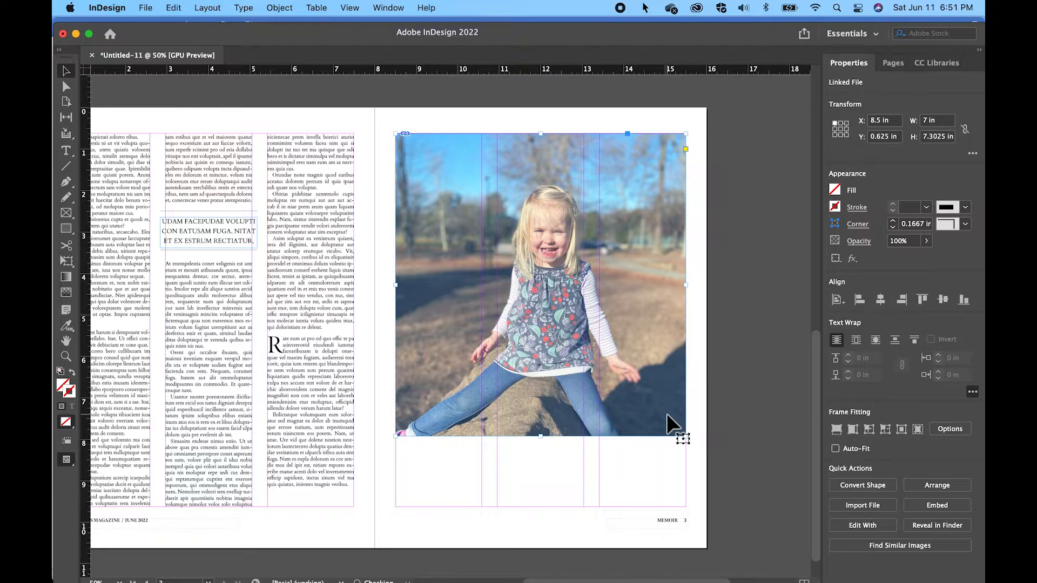
key("super+z")
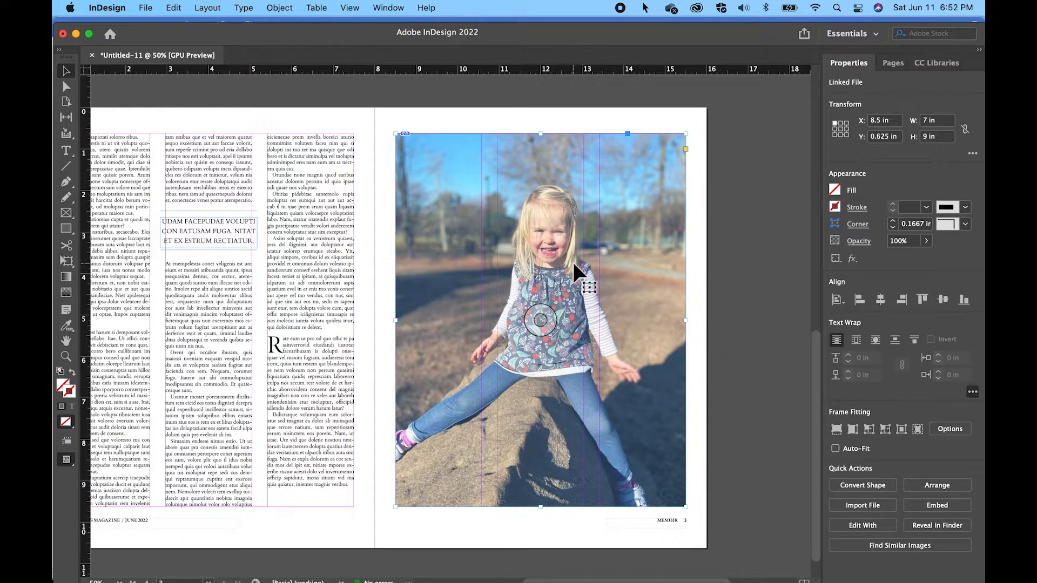
Reposition the photo inside its page 3 frame and scale it proportionally to about 8.78 by 11.36 in
left_click(542, 321)
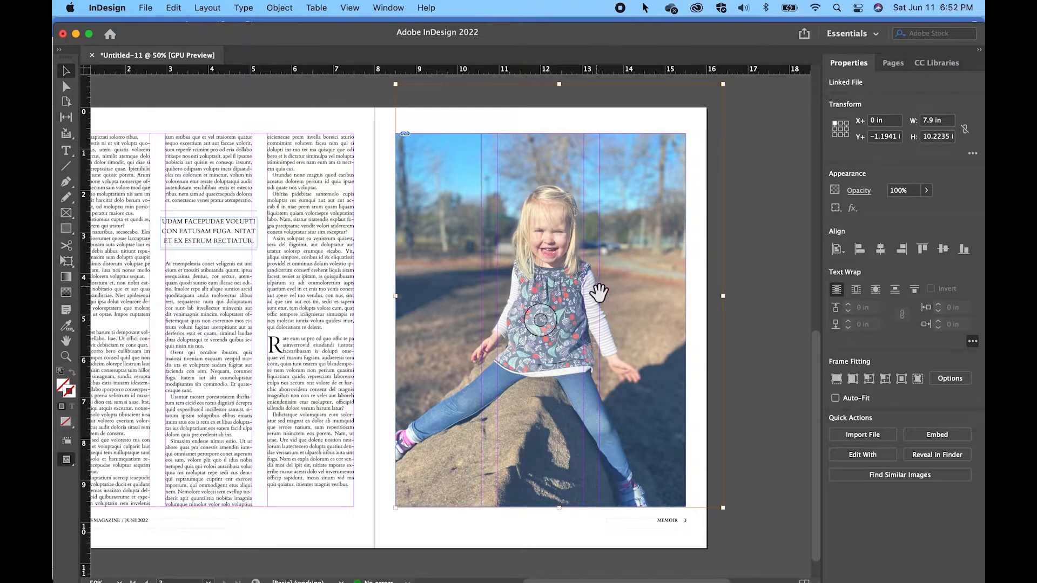
mouse_move(579, 293)
left_mouse_down()
mouse_move(586, 305)
mouse_move(565, 325)
mouse_move(574, 303)
mouse_move(567, 309)
left_mouse_up()
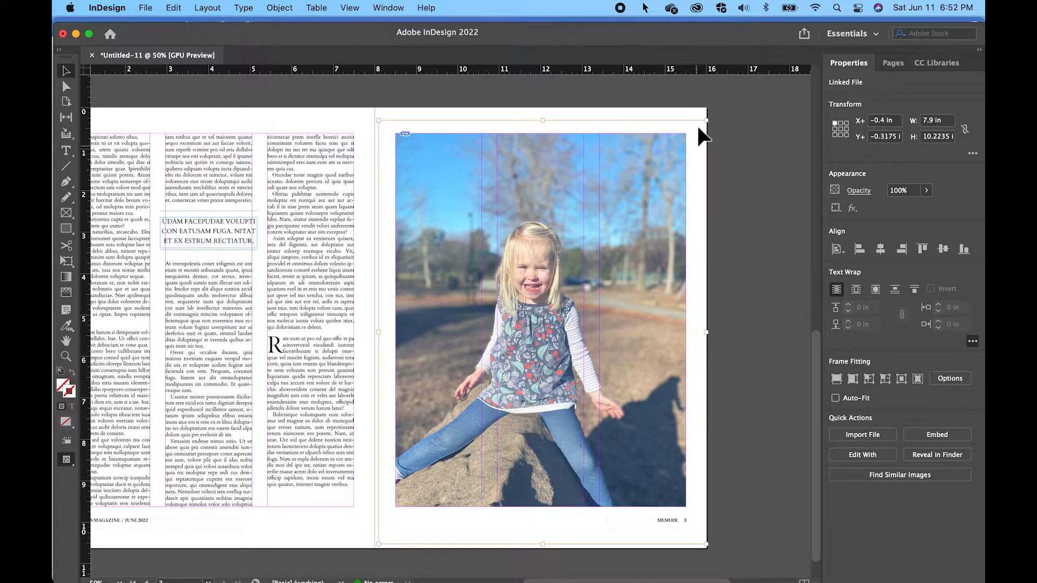
left_click_drag(706, 120, 733, 165)
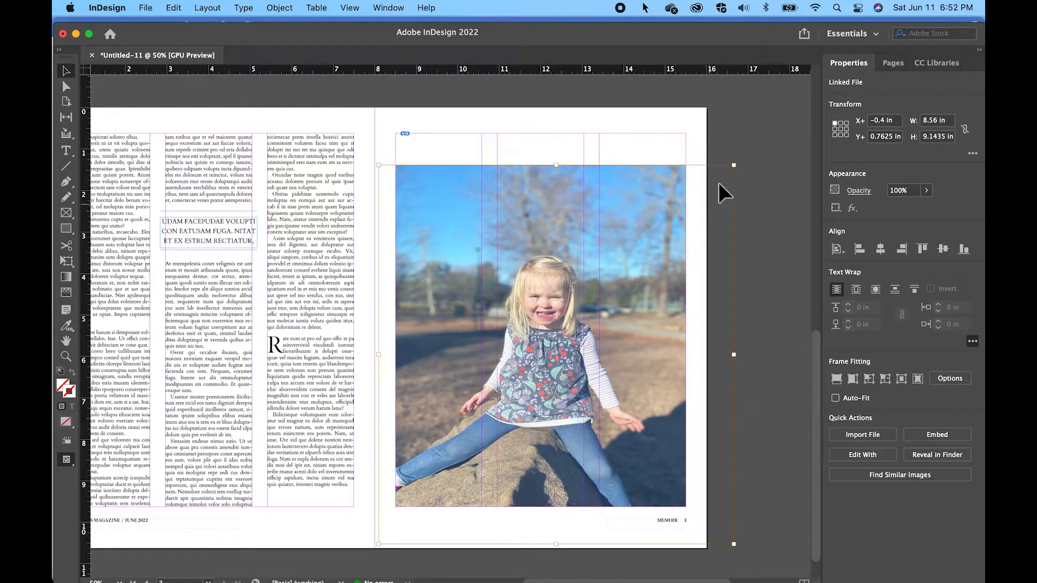
key("super+z")
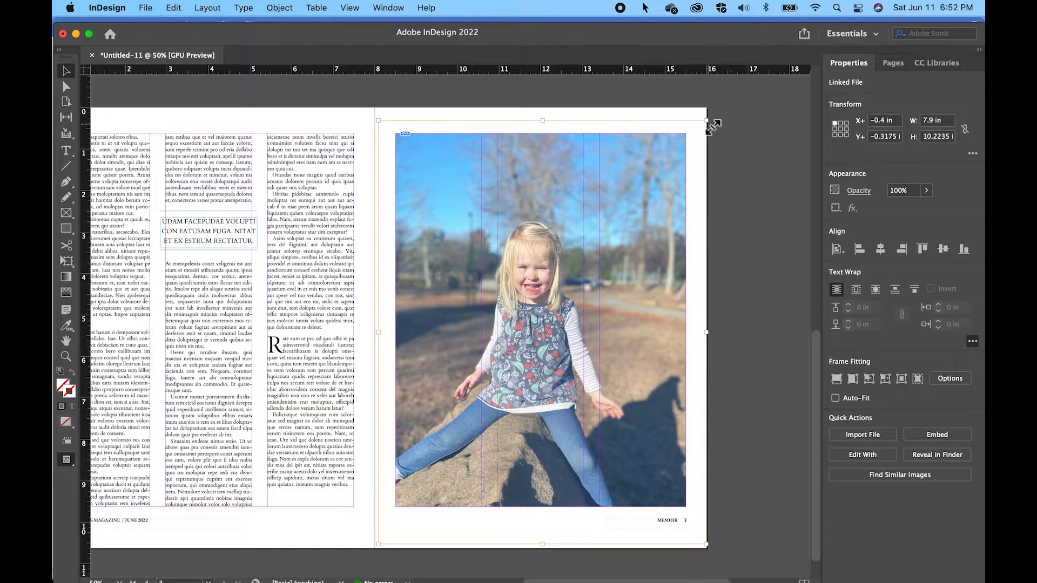
left_click_drag(713, 127, 744, 114)
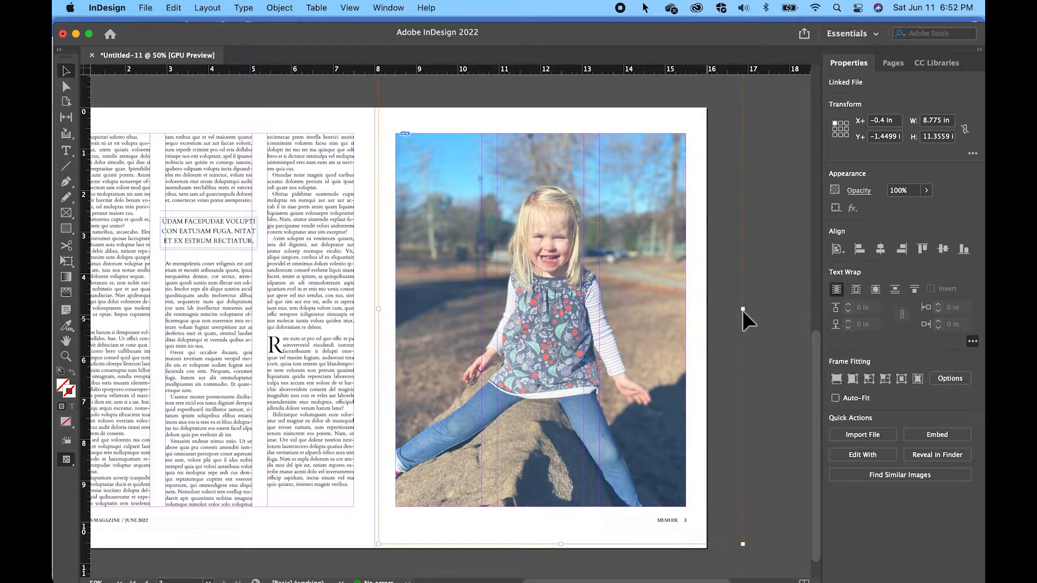
left_click(765, 307)
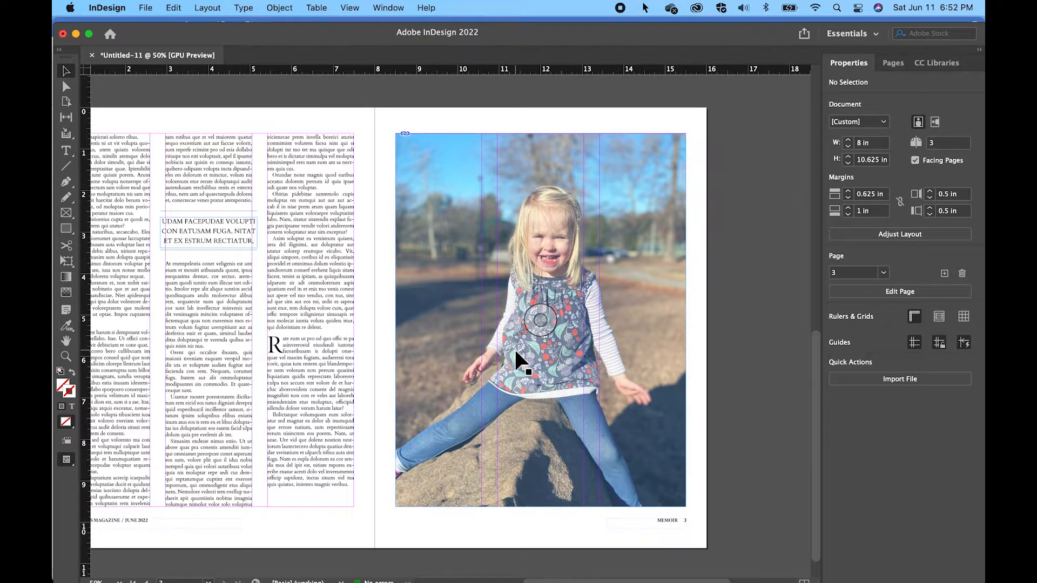
Open the A-Parent spread's left page for editing
scroll(441, 476, "left", 1)
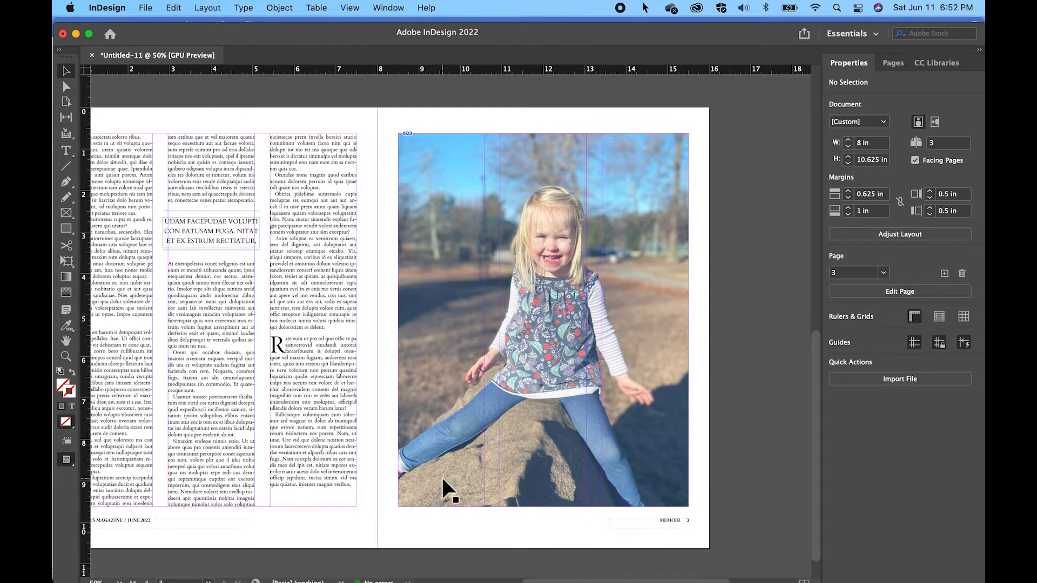
scroll(443, 478, "left", 3)
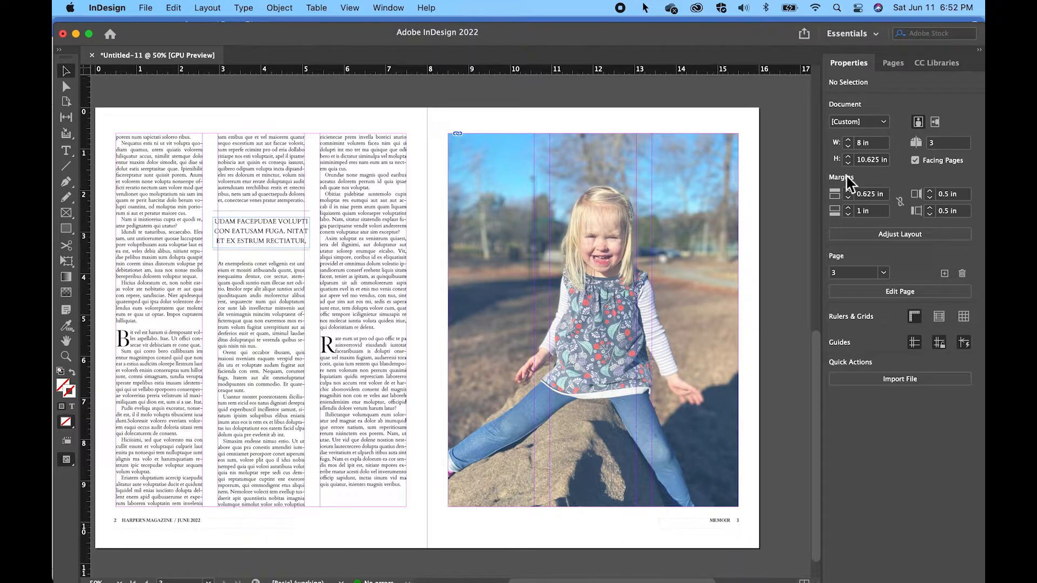
left_click(893, 64)
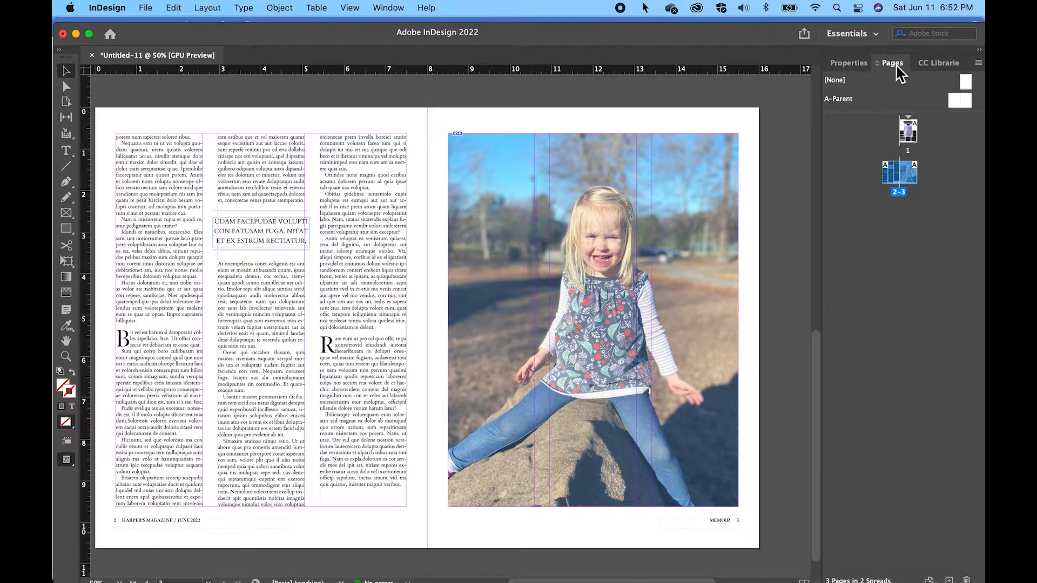
double_click(955, 100)
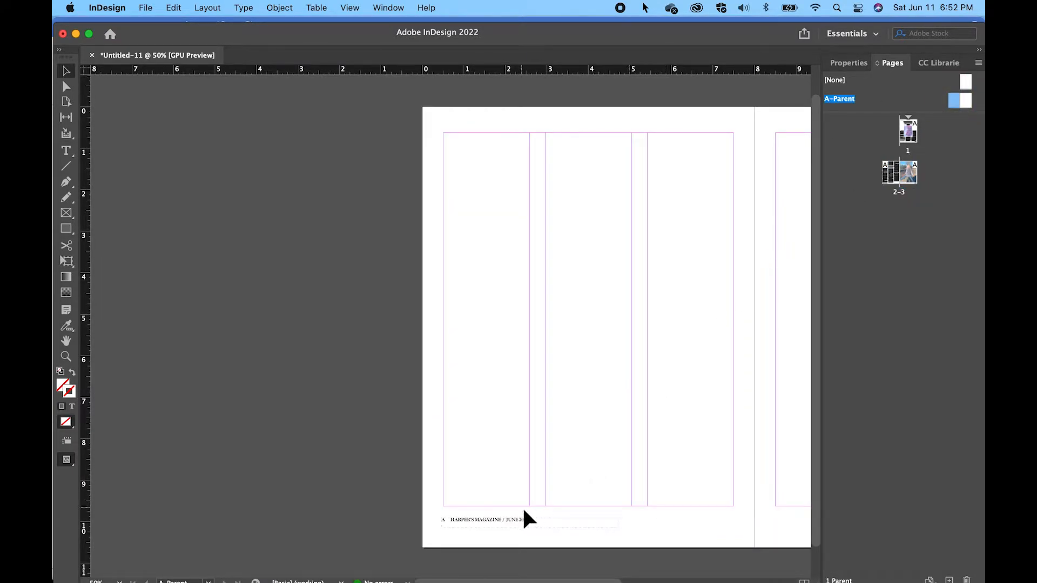
Replace "HARPER'S" with "PHOENIX" in the footer on the A-Parent's left page
left_click(66, 150)
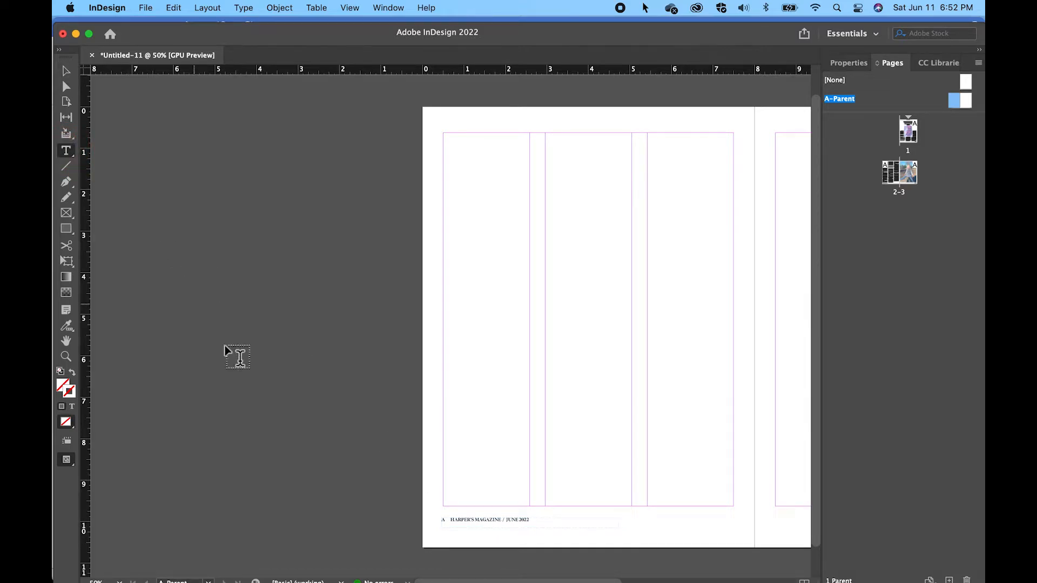
left_click(464, 527)
left_click(465, 527)
left_click(464, 527)
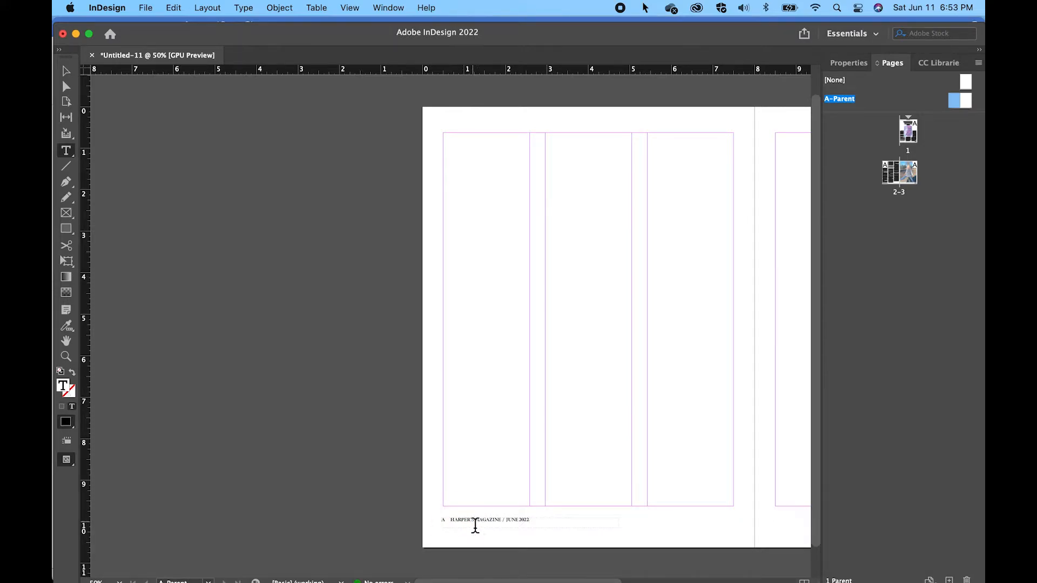
left_click_drag(475, 525, 453, 527)
left_click(463, 530)
key("super+1")
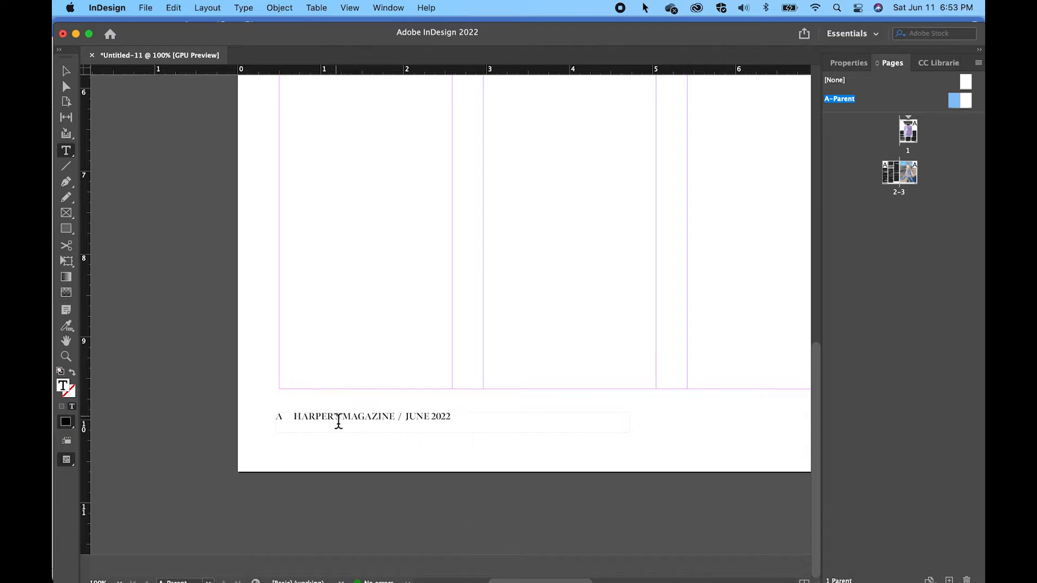
left_click_drag(341, 421, 297, 424)
left_click(309, 421)
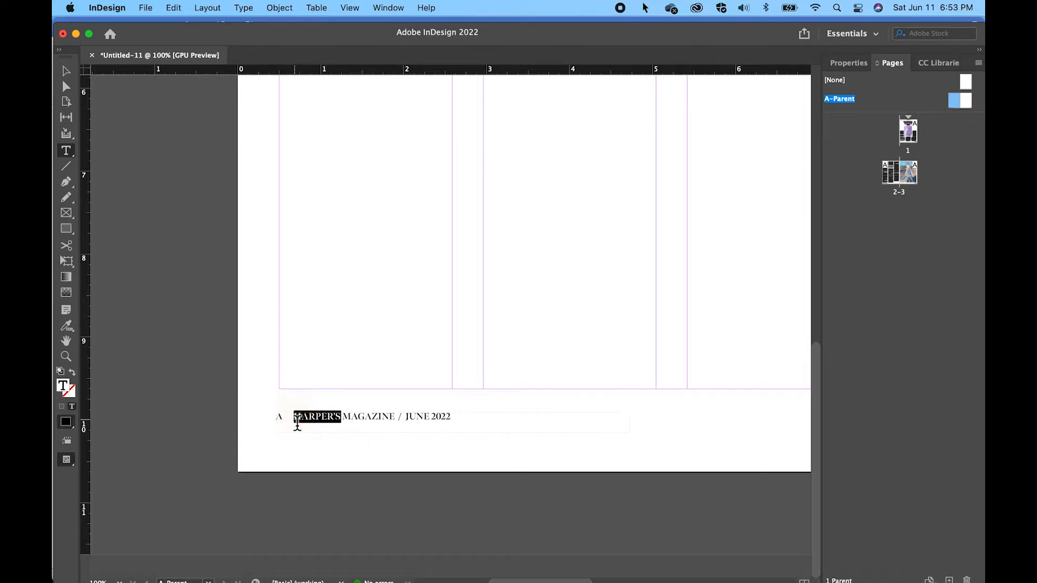
type("PHOENIX")
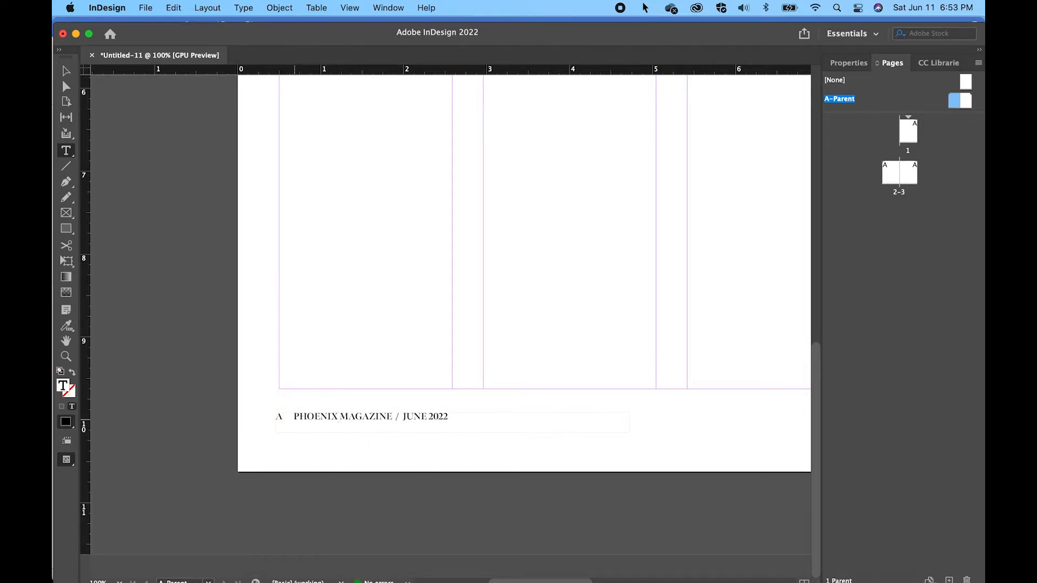
left_click(65, 71)
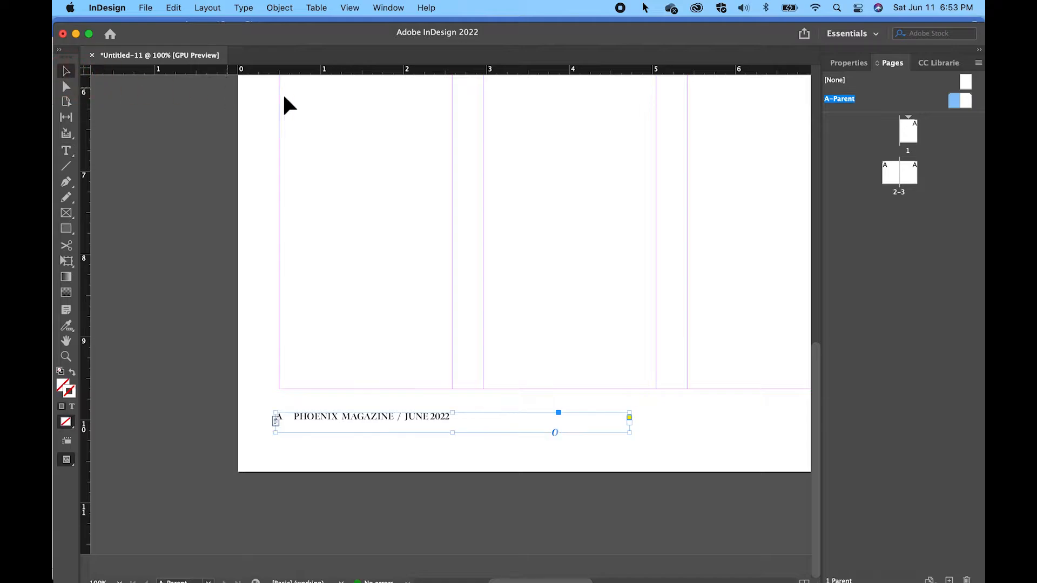
Return to the page 2-3 spread and review the edited footer and the layout across the article's pages
double_click(892, 174)
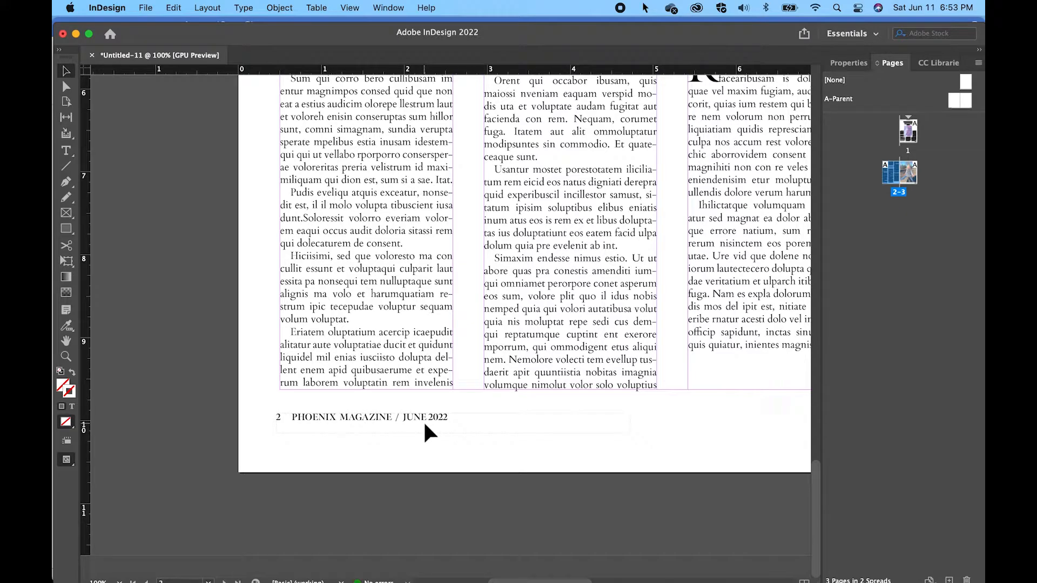
key("super+minus")
key("super+minus")
key("super+minus")
key("super+minus")
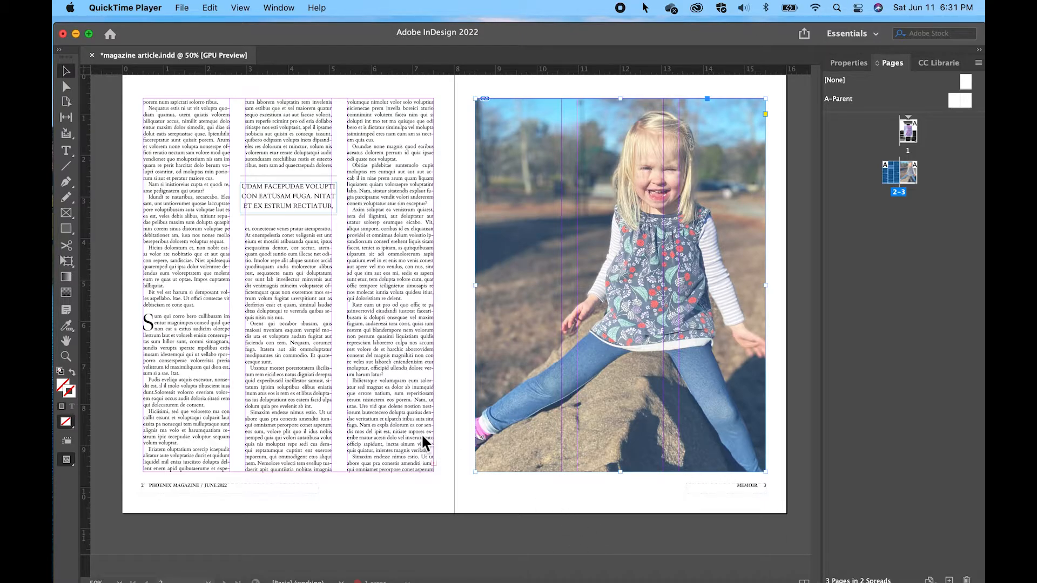
scroll(422, 439, "up", 10)
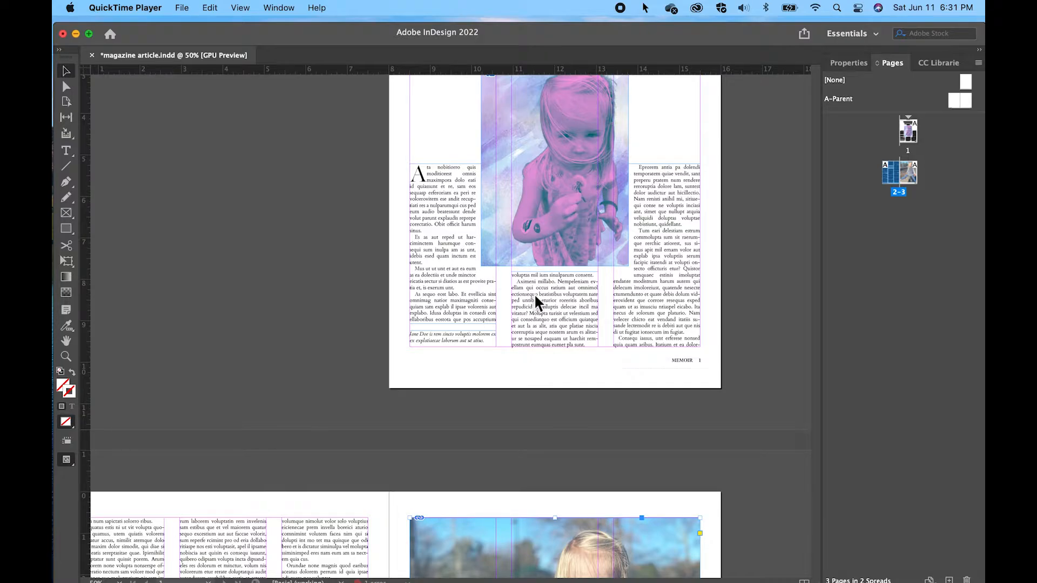
scroll(534, 296, "down", 10)
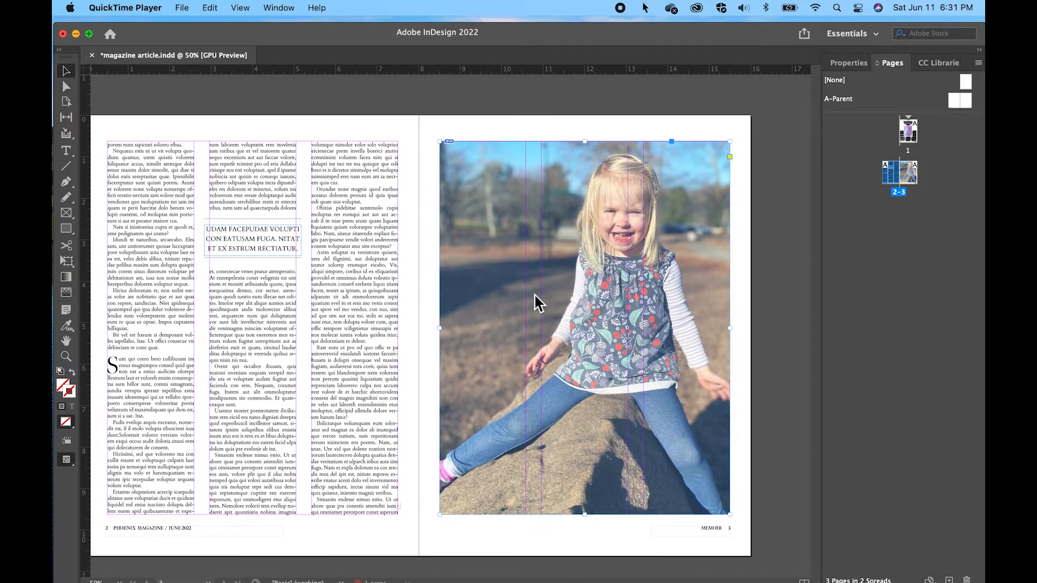
scroll(534, 293, "down", 2)
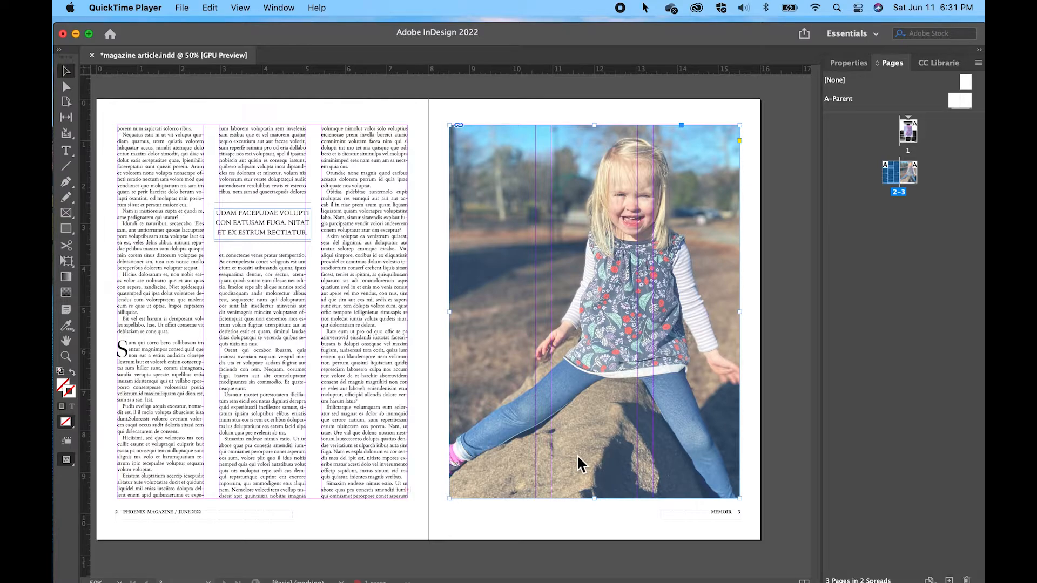
Shorten the page 3 photo frame by raising its bottom edge to about 6 in down the page
left_click(582, 389)
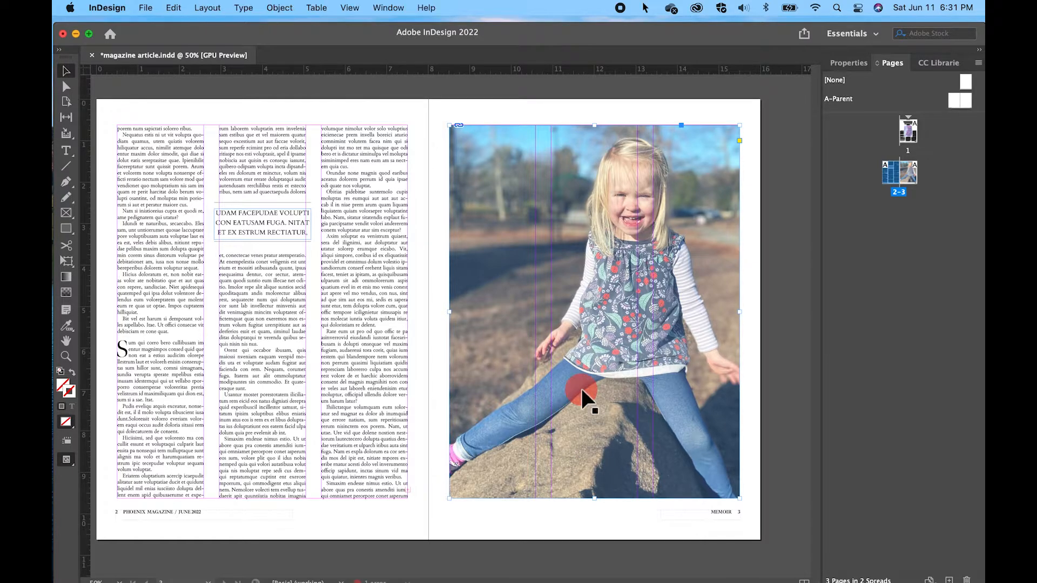
left_click(594, 498)
left_click_drag(600, 502, 599, 352)
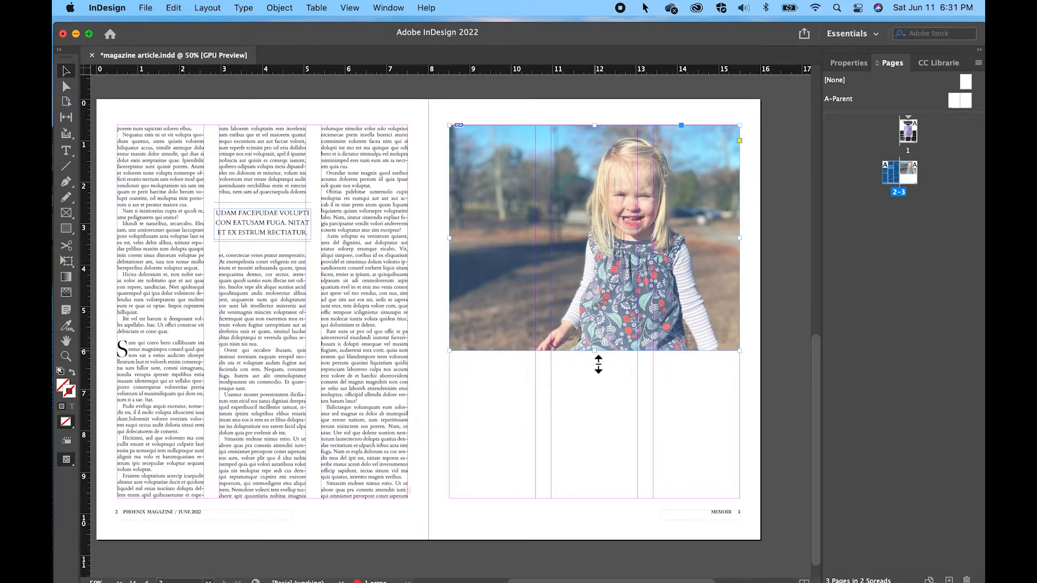
Draw three text frames below the page 3 photo, one per column, each reaching down to the bottom margin
left_click(68, 153)
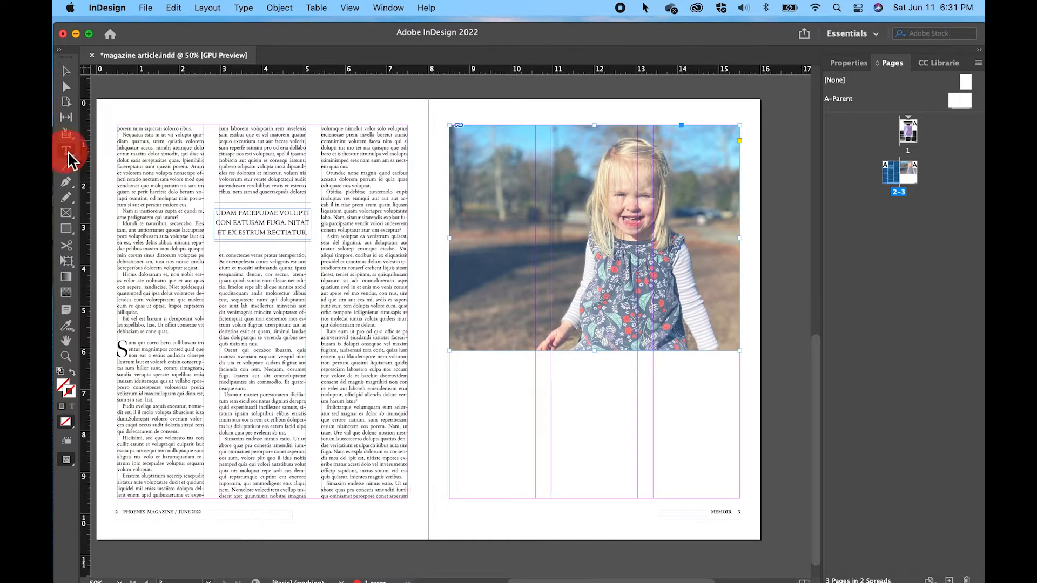
left_click_drag(449, 359, 536, 491)
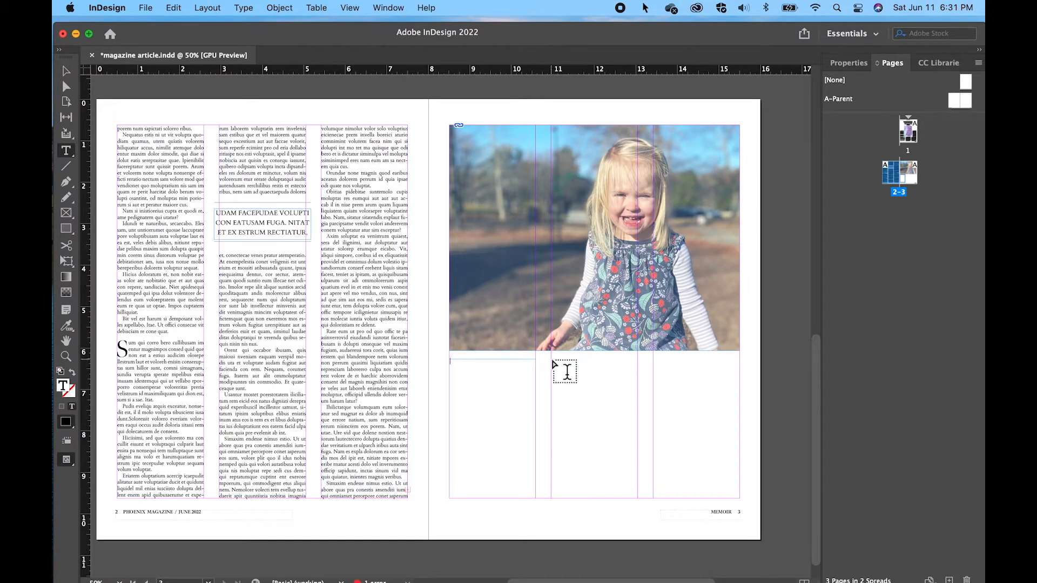
left_click_drag(551, 359, 637, 497)
left_click_drag(655, 361, 739, 500)
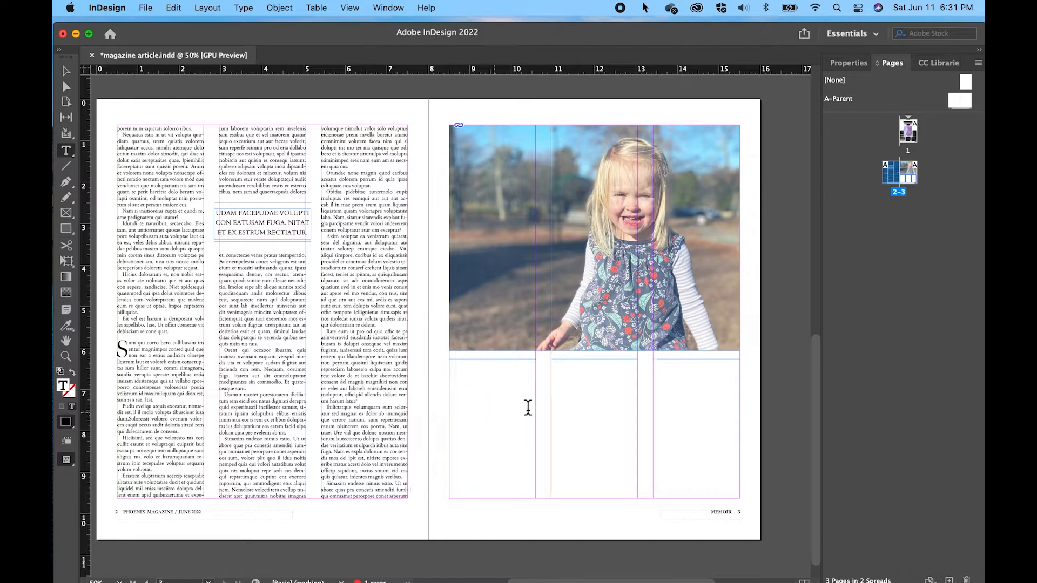
left_click(680, 400)
Thread the overset article text from page 2's last column through the three text frames on page 3
left_click(65, 73)
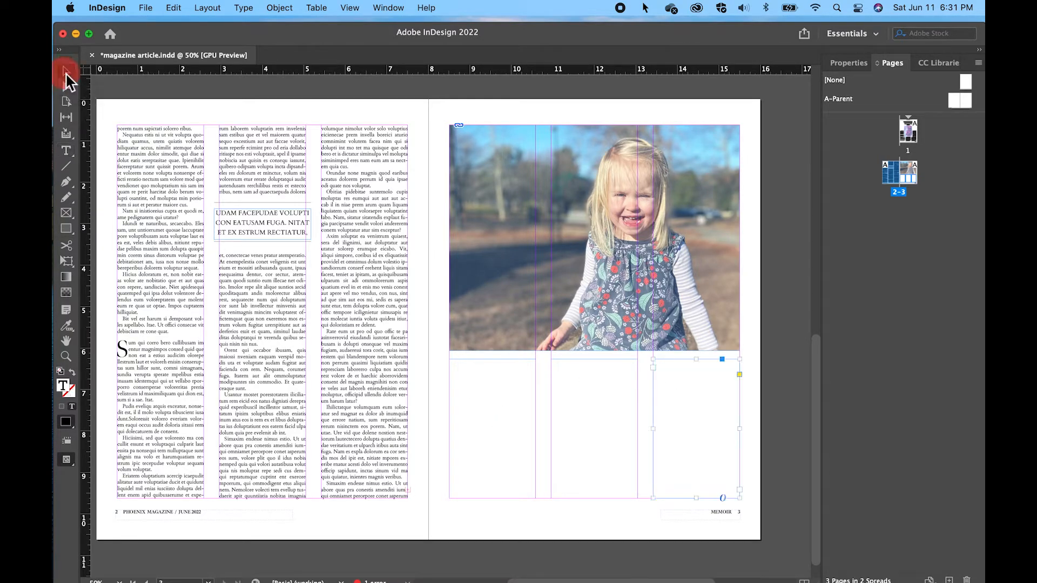
left_click(362, 377)
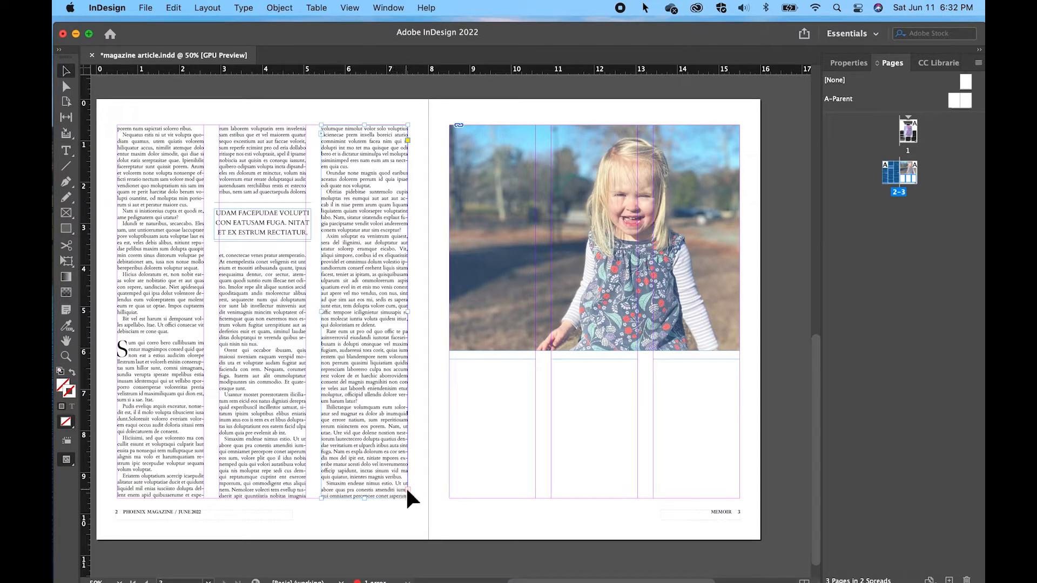
left_click(407, 490)
left_click(480, 376)
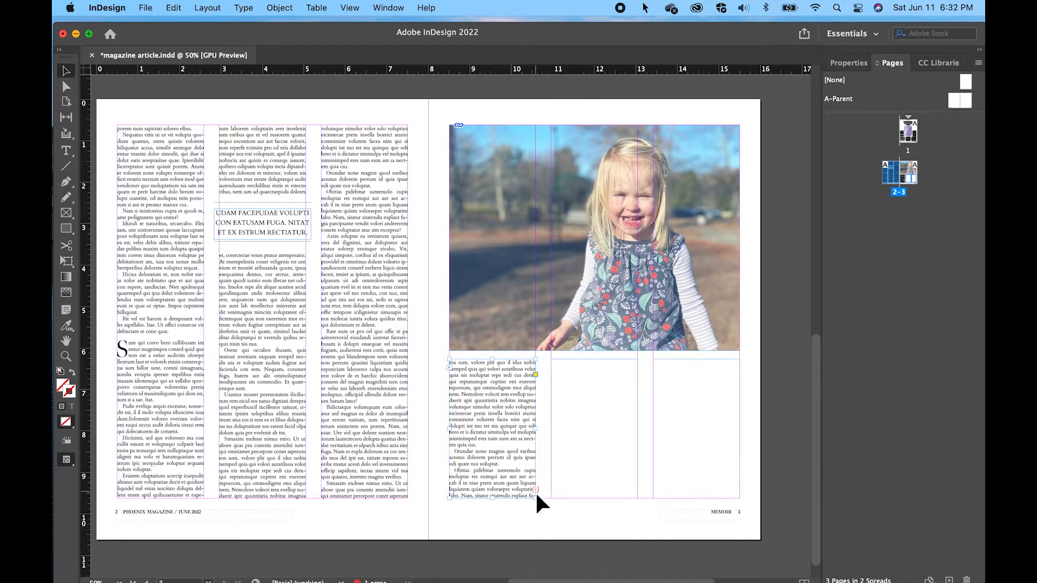
left_click(536, 489)
left_click(561, 368)
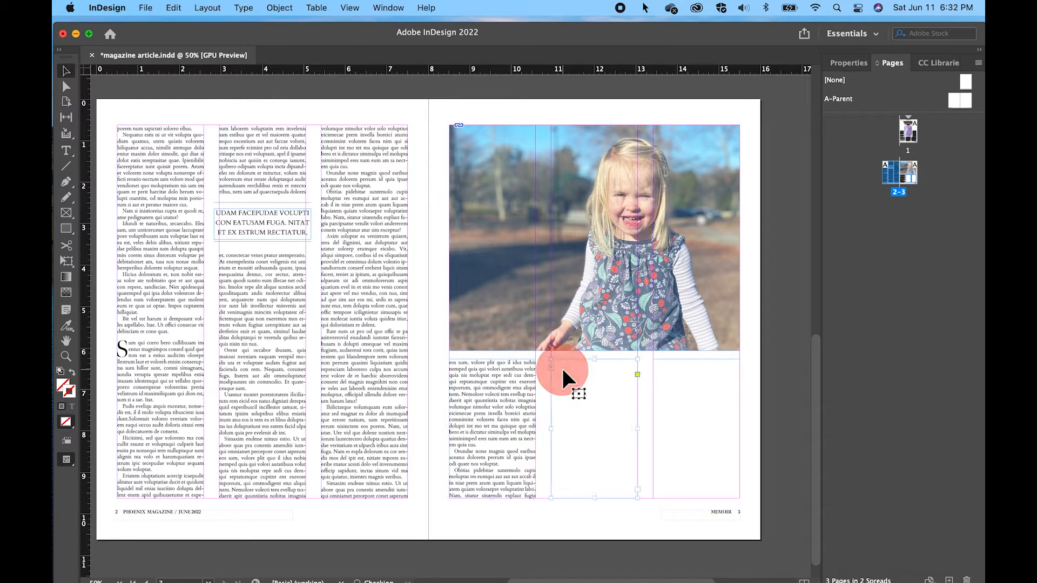
left_click(637, 489)
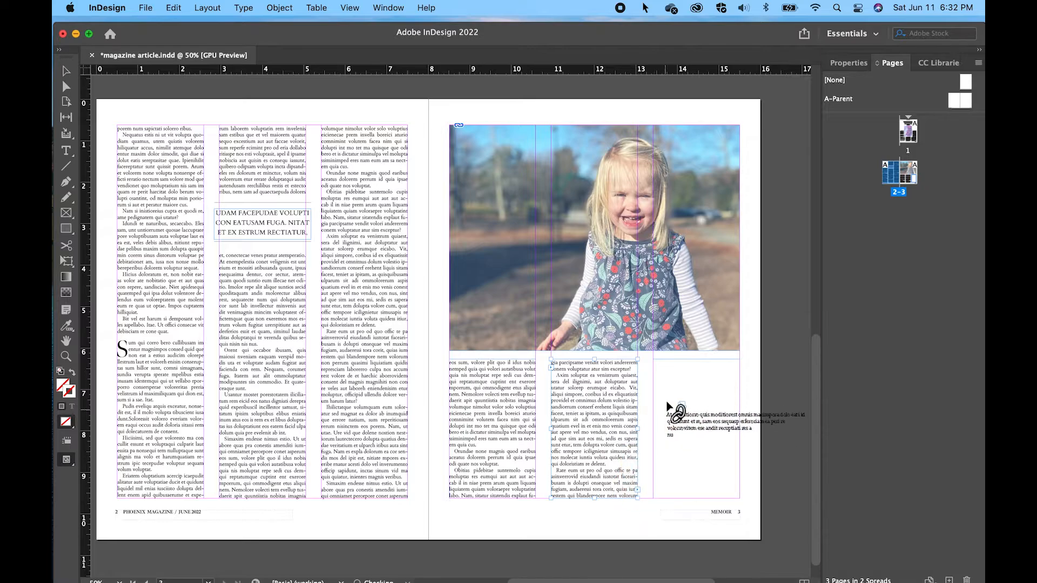
left_click(668, 370)
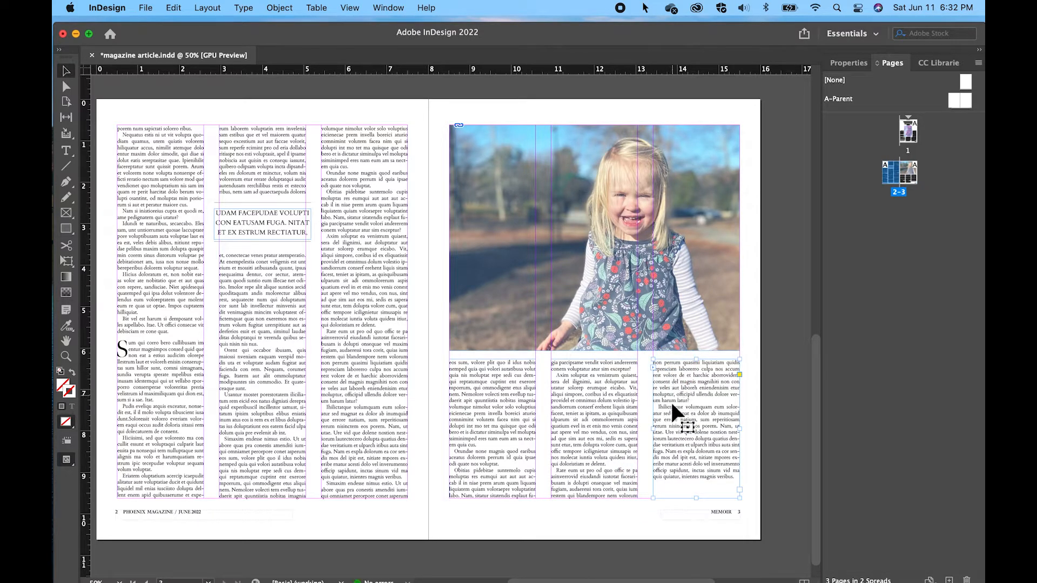
left_click(758, 429)
Set up an export of the article as Adobe PDF (Print) named magazine article in the Magazine template 2022 folder
scroll(759, 430, "up", 10)
scroll(759, 428, "up", 4)
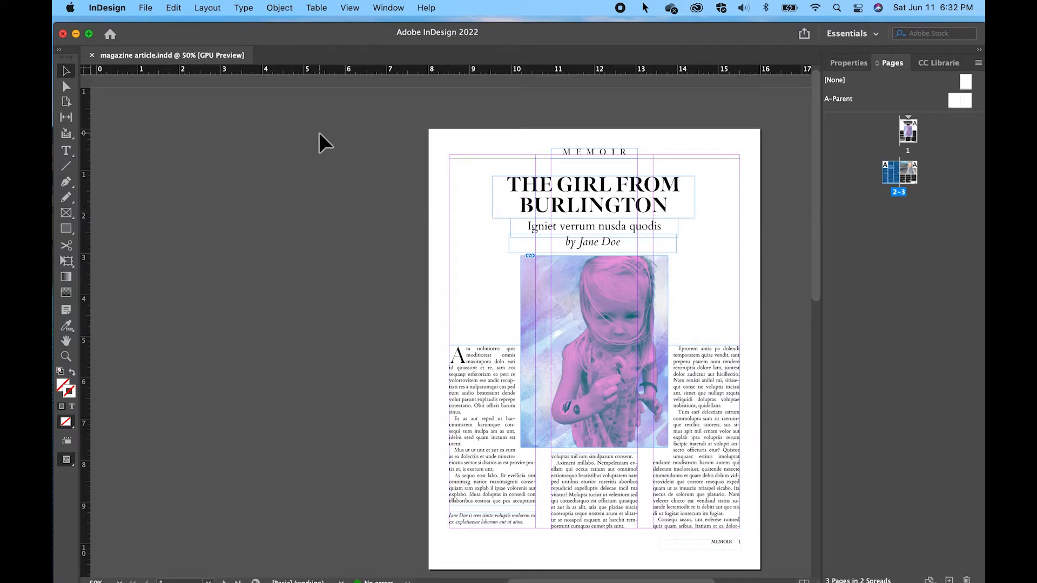
left_click(147, 8)
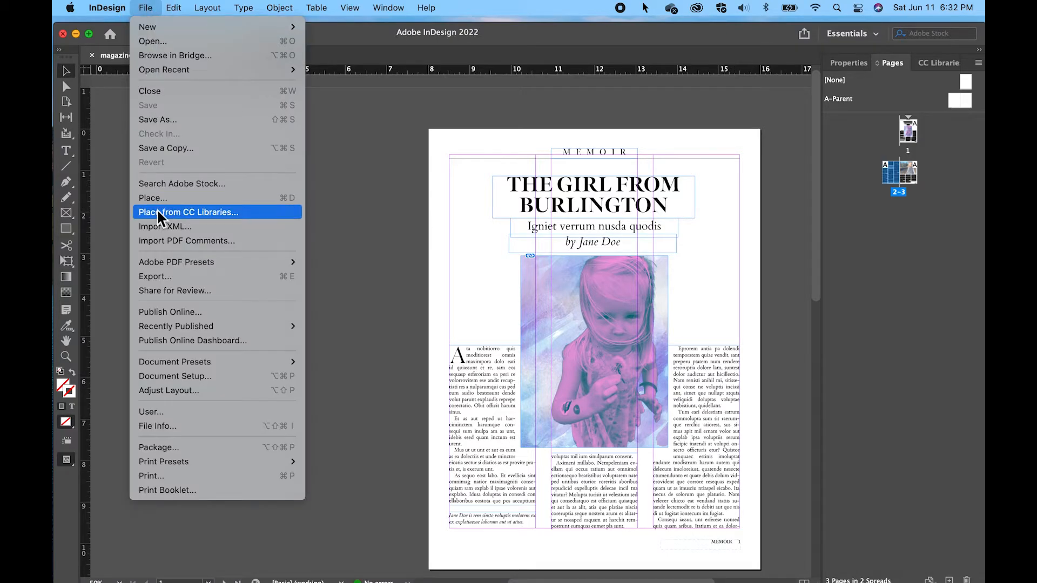
left_click(164, 275)
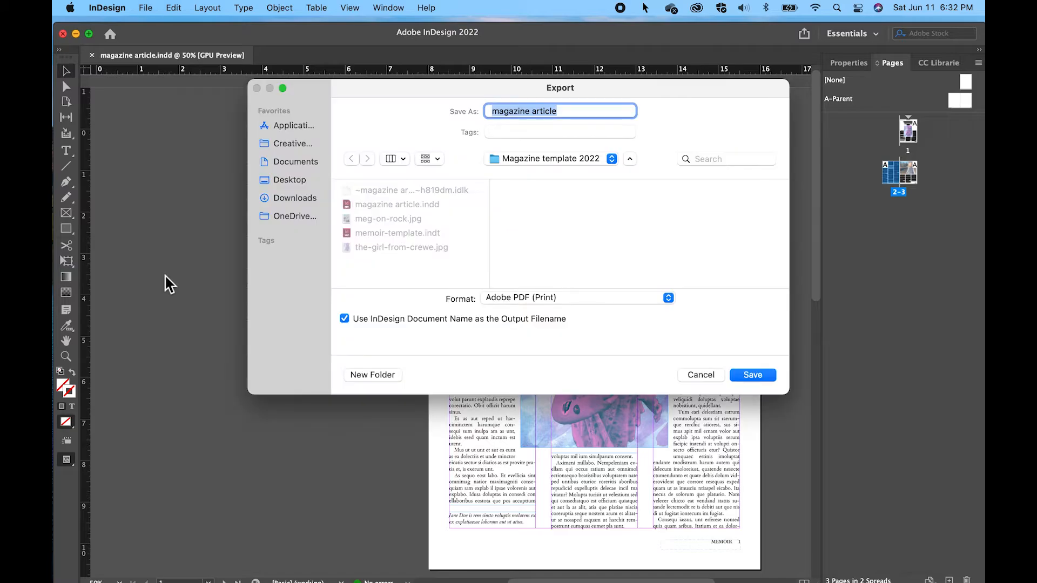
left_click(668, 298)
left_click(556, 300)
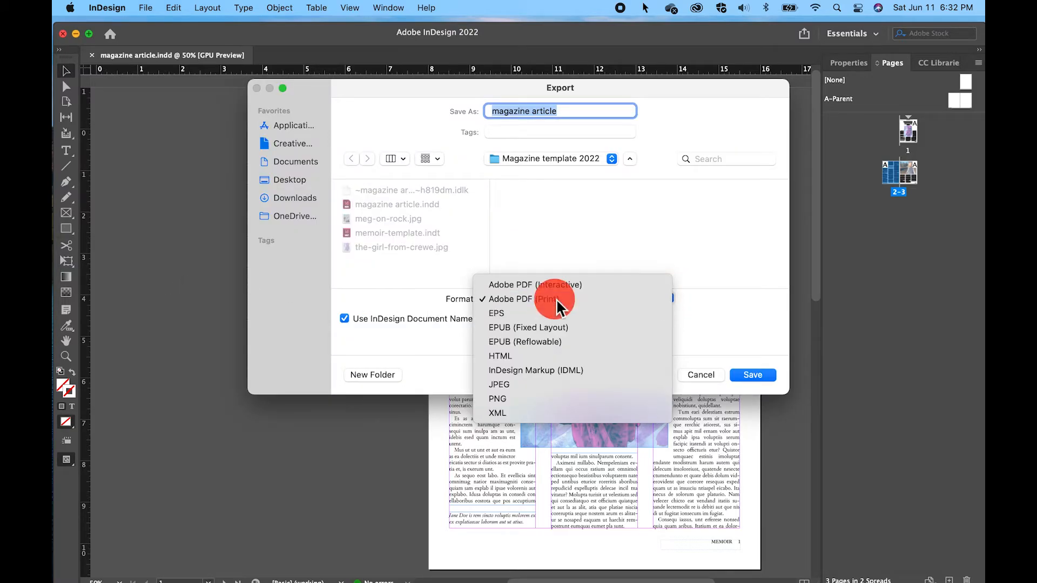
left_click(750, 374)
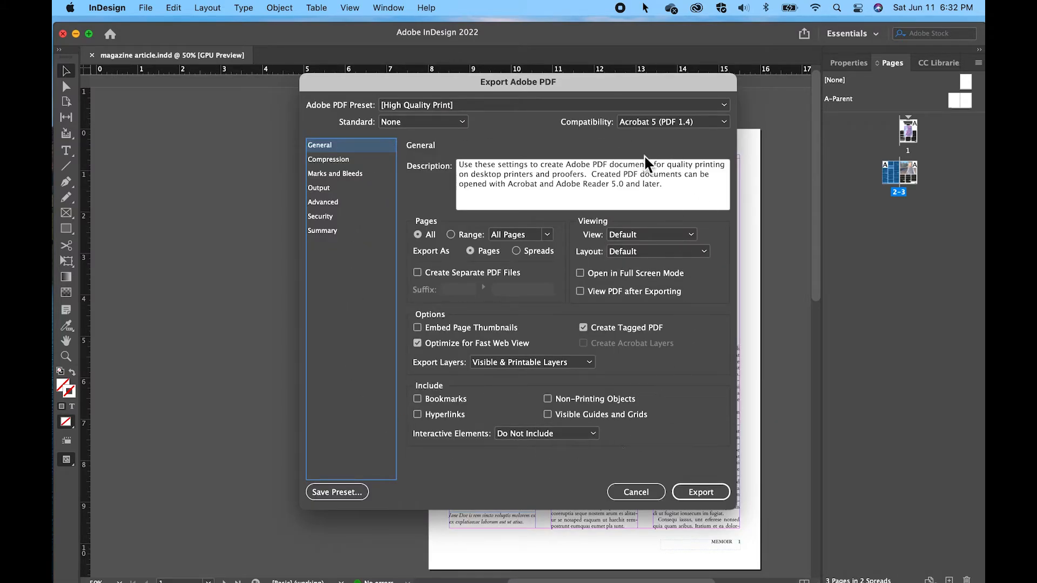
Export the PDF of all pages using the [High Quality Print] preset
left_click(559, 105)
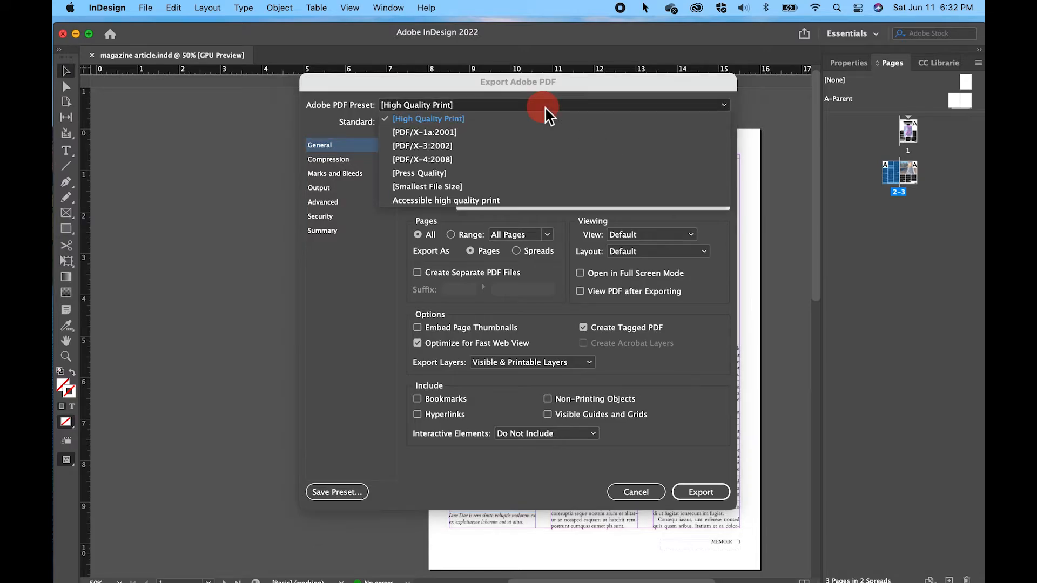
left_click(467, 108)
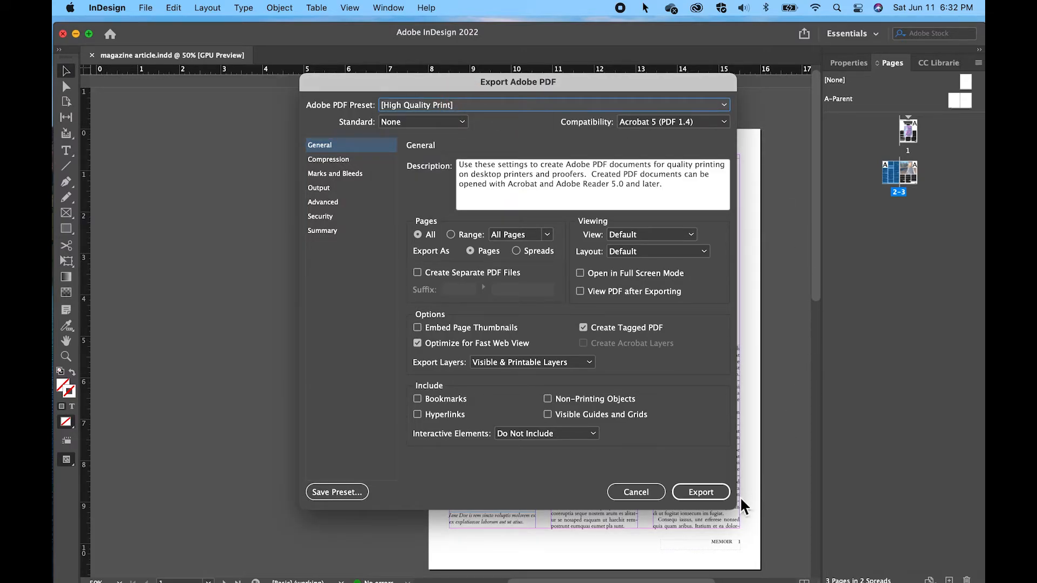
left_click(702, 489)
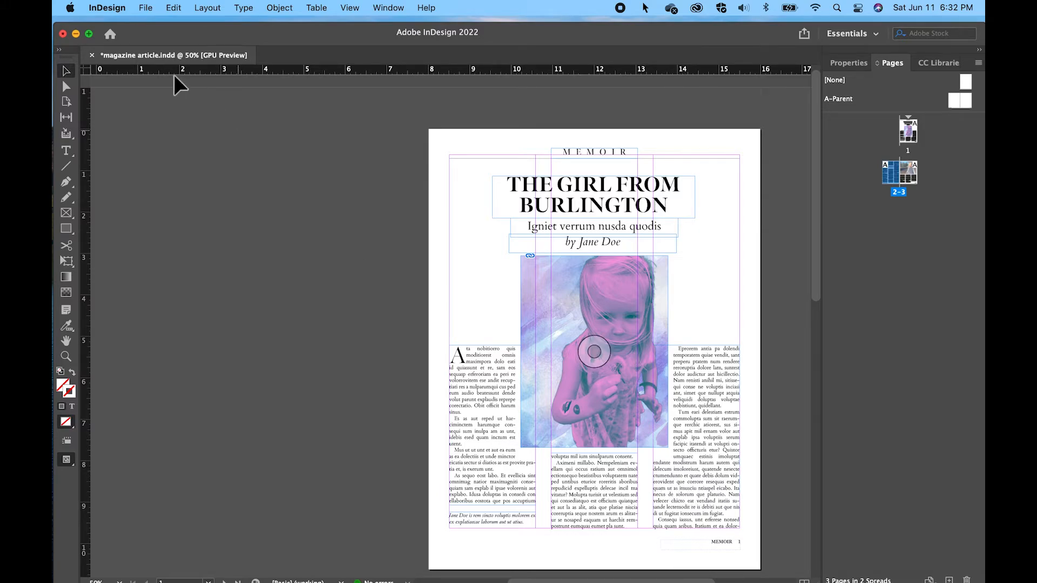
Minimize the InDesign window and close the Magazine template 2022 Finder window
left_click(77, 33)
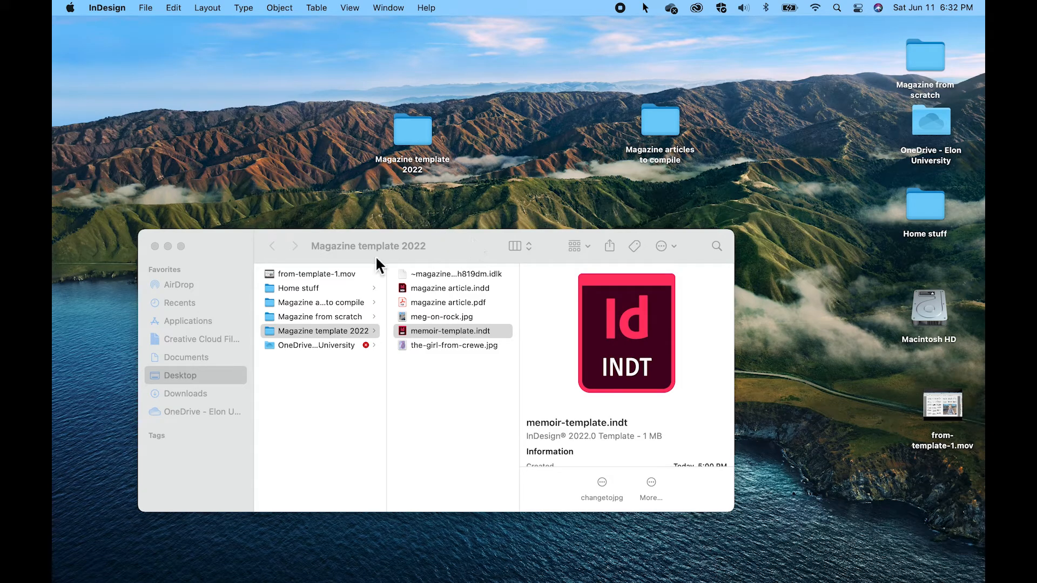
left_click(155, 246)
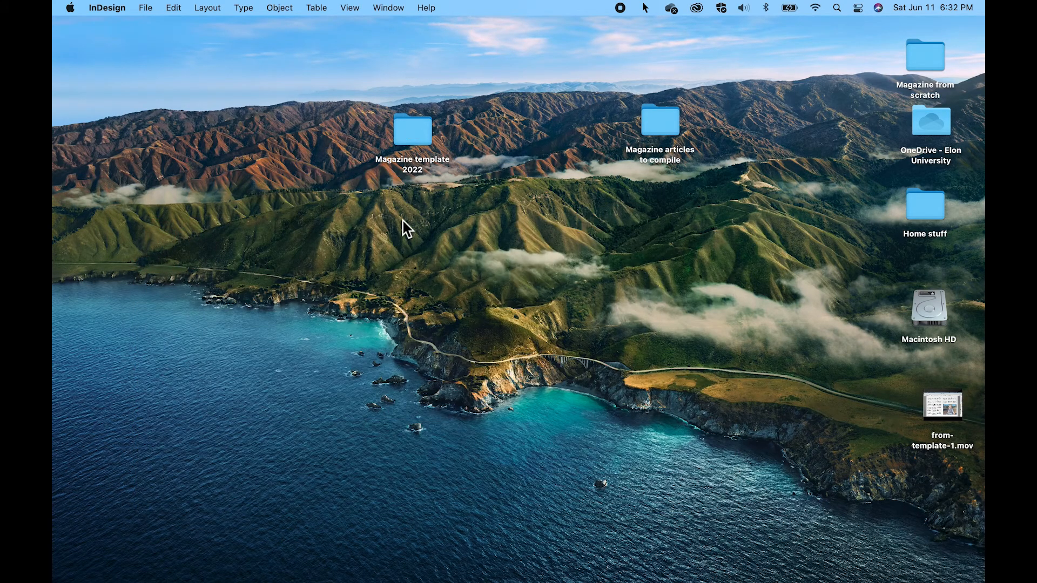
left_click(510, 188)
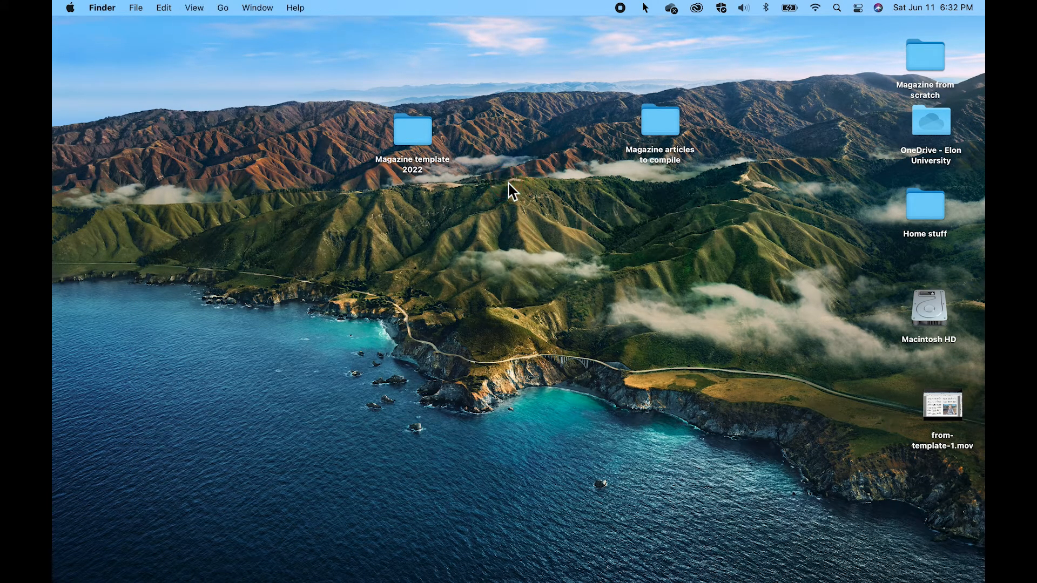
Open the Magazine articles to compile folder on the desktop and preview its article PDFs, including magazine-article-3.pdf
double_click(666, 123)
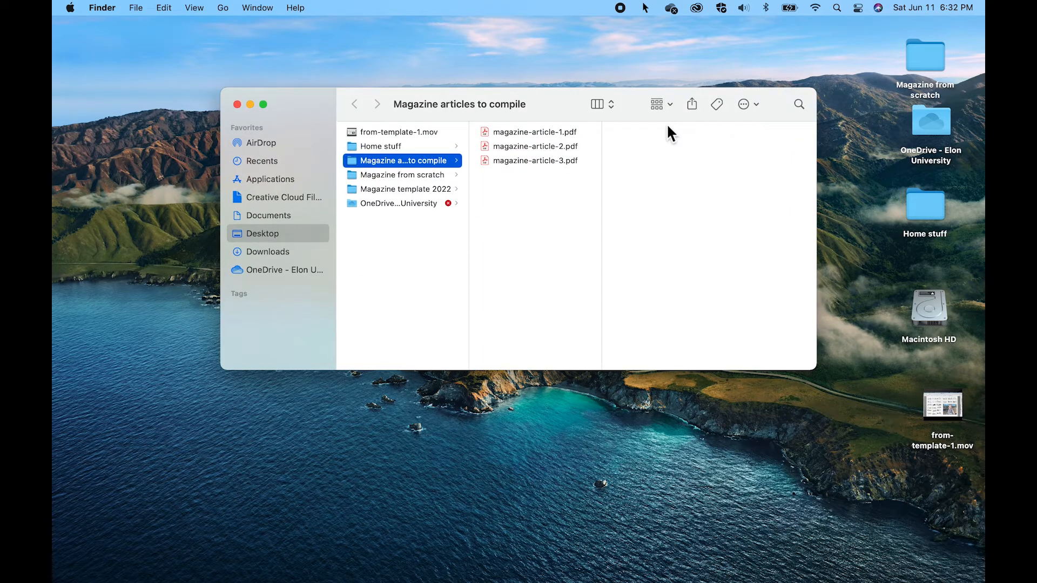
left_click(504, 134)
left_click(513, 159)
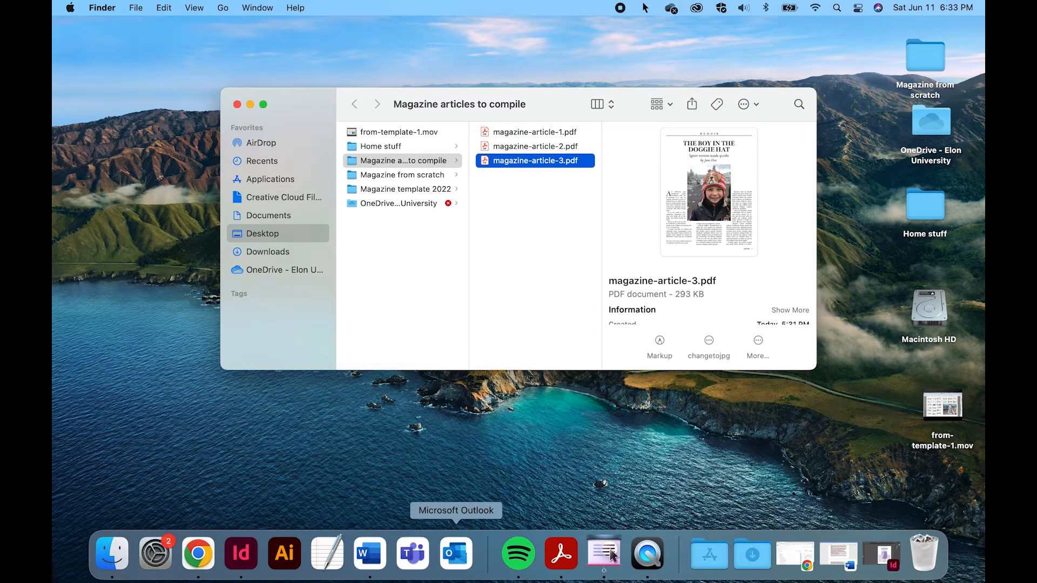
Switch to Adobe Acrobat Pro DC
left_click(559, 572)
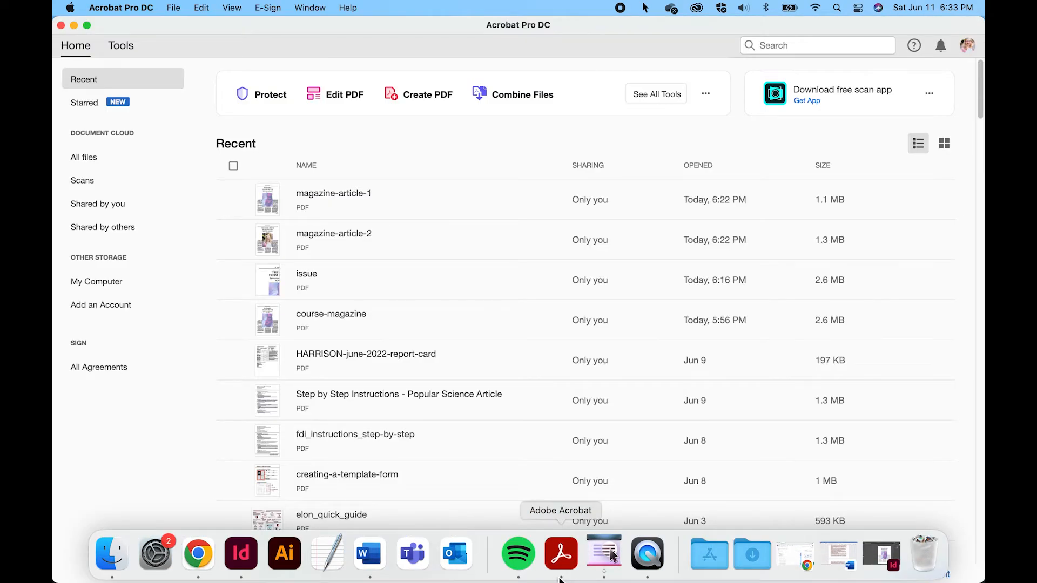
Start combining files and add magazine-article-1.pdf, magazine-article-2.pdf and magazine-article-3.pdf from the Magazine articles to compile folder
left_click(520, 100)
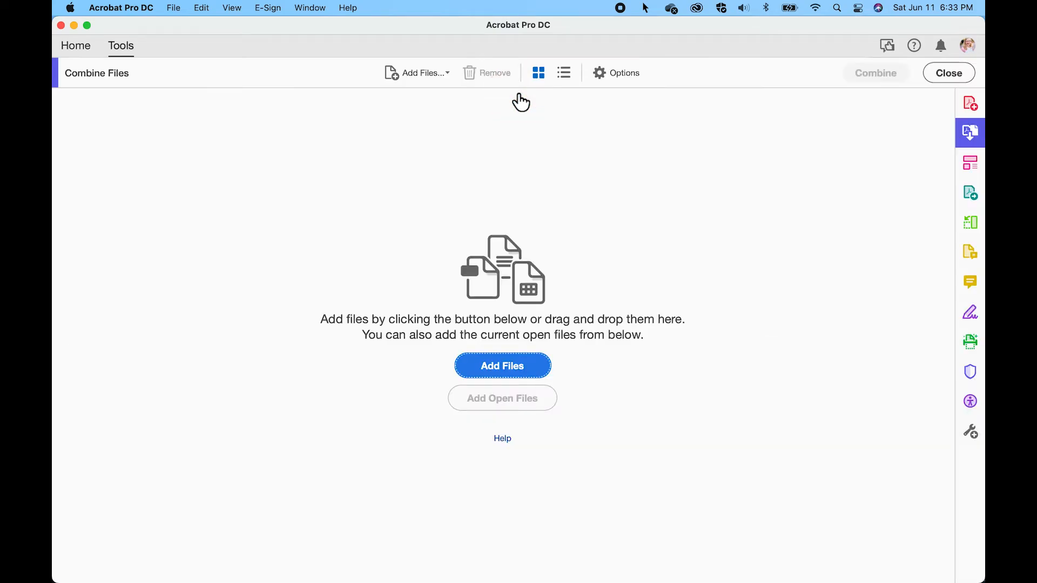
left_click(506, 369)
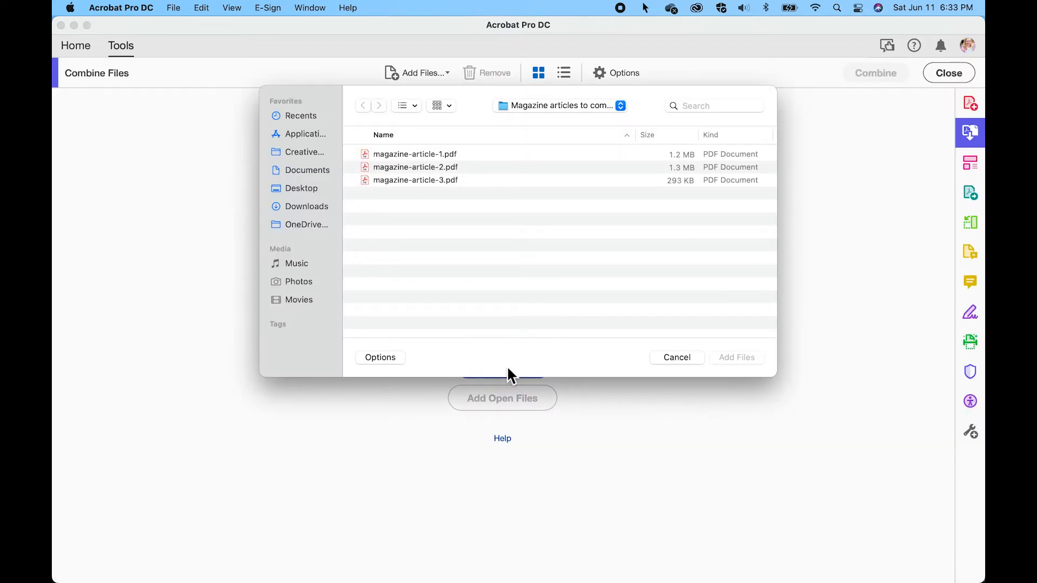
left_click(397, 154)
left_click(408, 177, "shift")
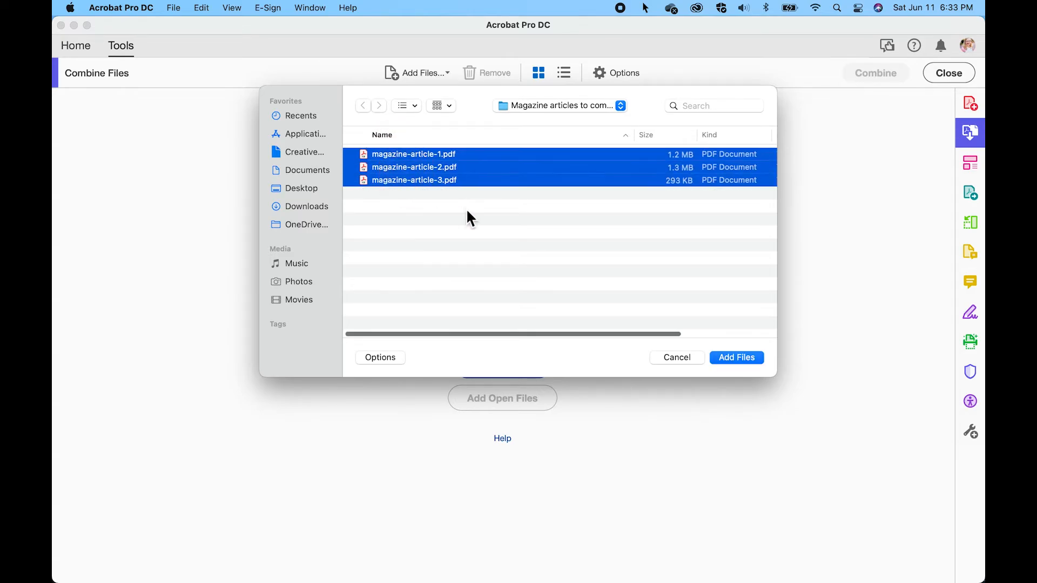
left_click(752, 359)
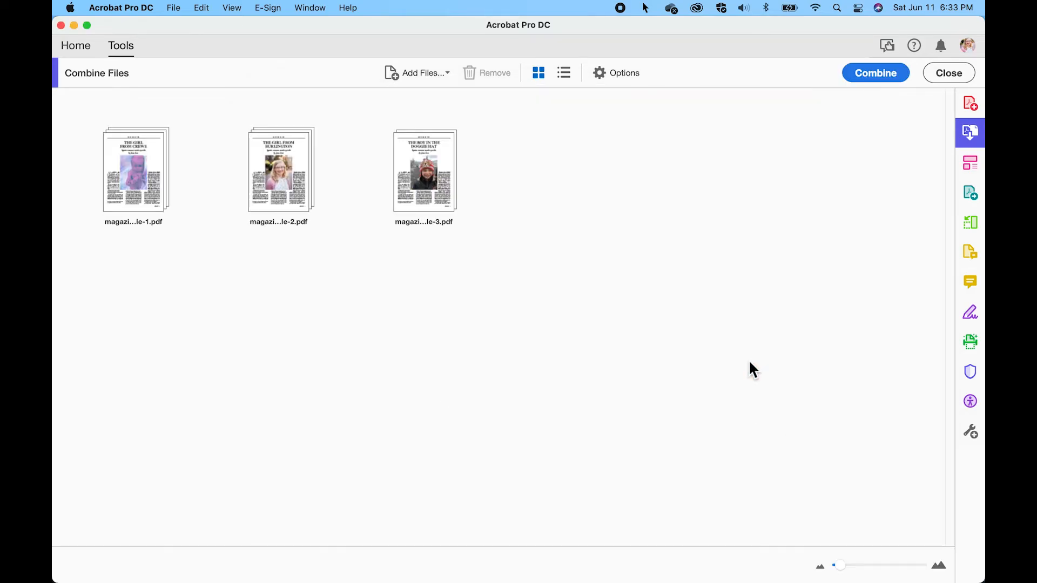
Combine the three article PDFs in numerical order into one document and show its page thumbnails
left_click_drag(423, 178, 387, 181)
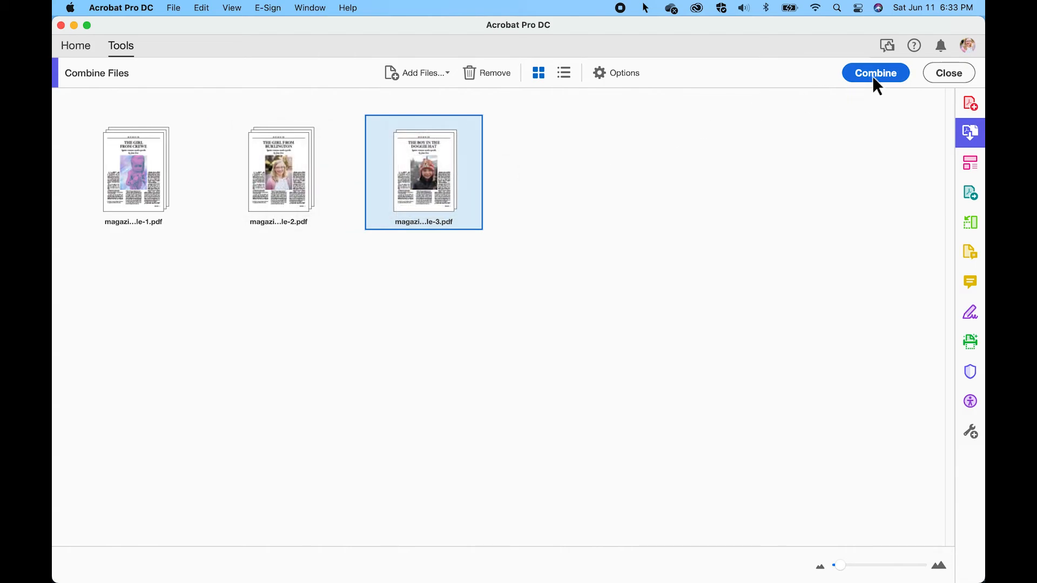
left_click(872, 75)
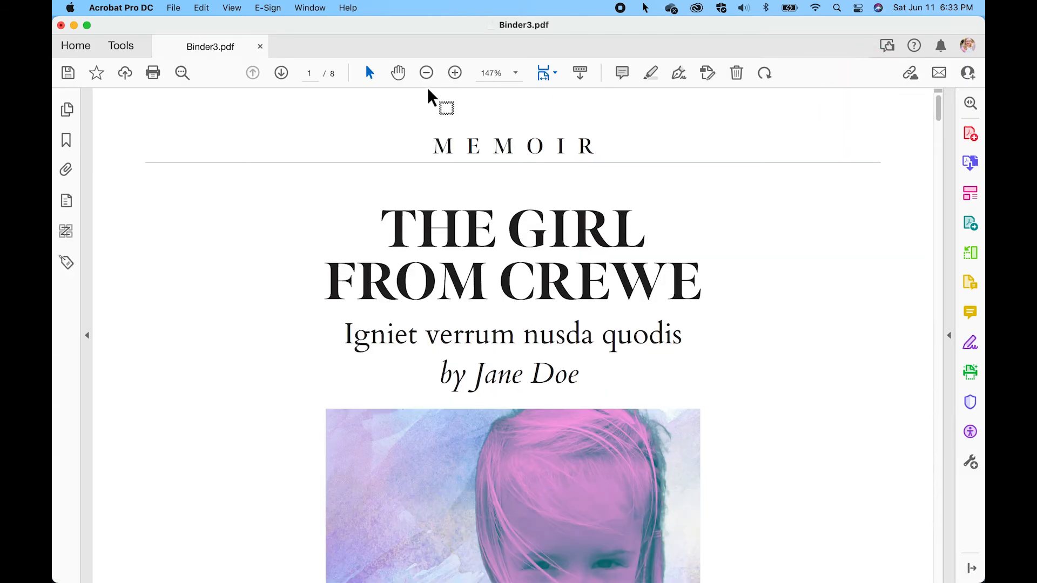
left_click(69, 107)
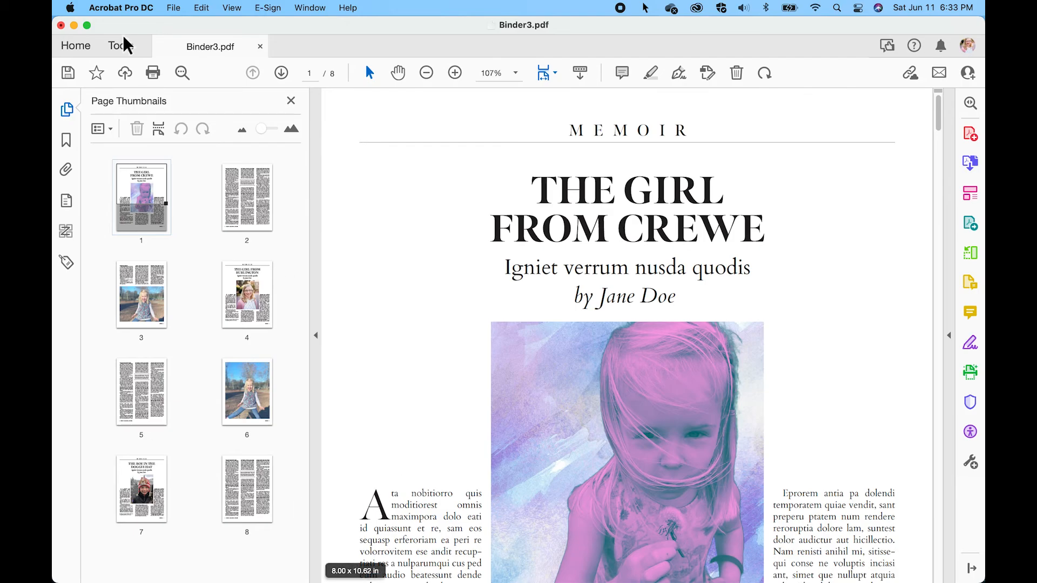
Save the combined PDF as issue-memo in the Magazine articles to compile folder, using the Adobe PDF Files format
left_click(173, 9)
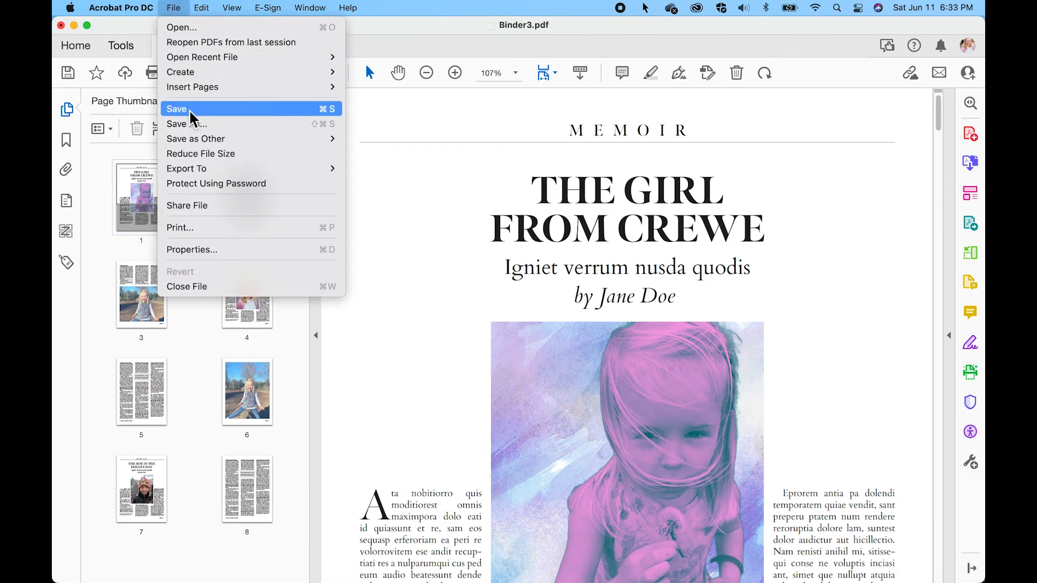
left_click(196, 125)
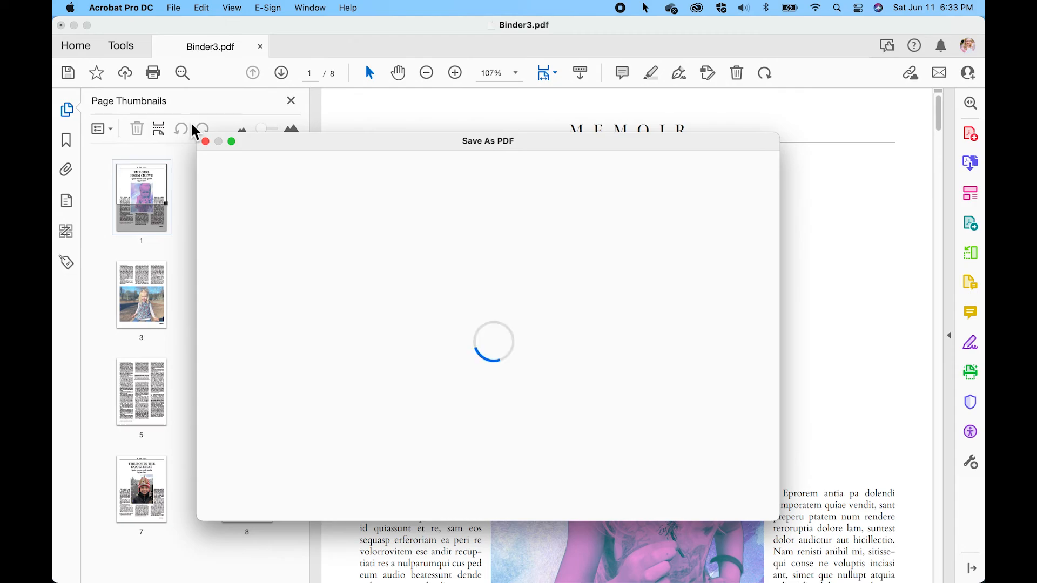
left_click(433, 307)
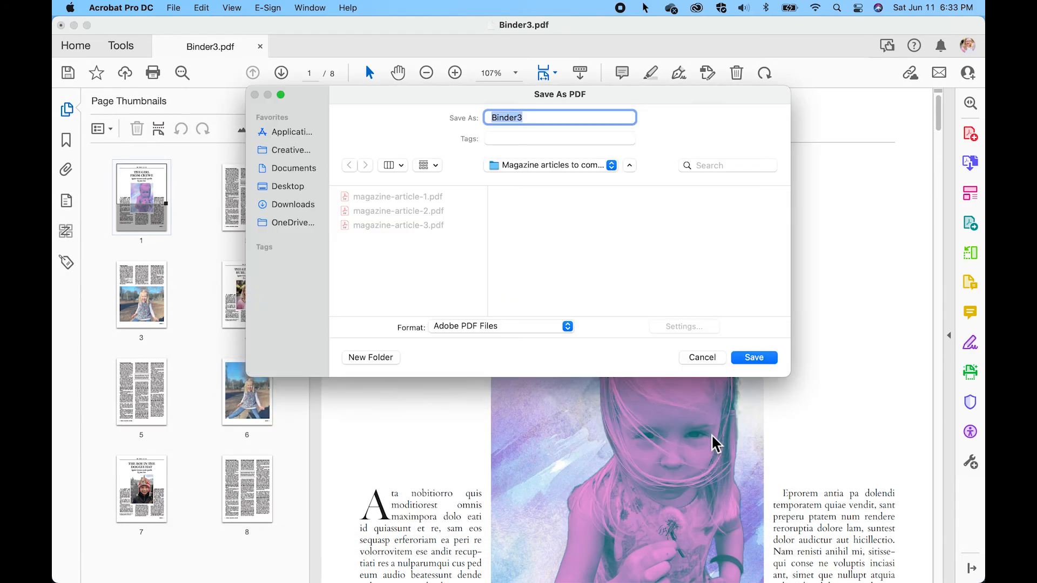
type("issue")
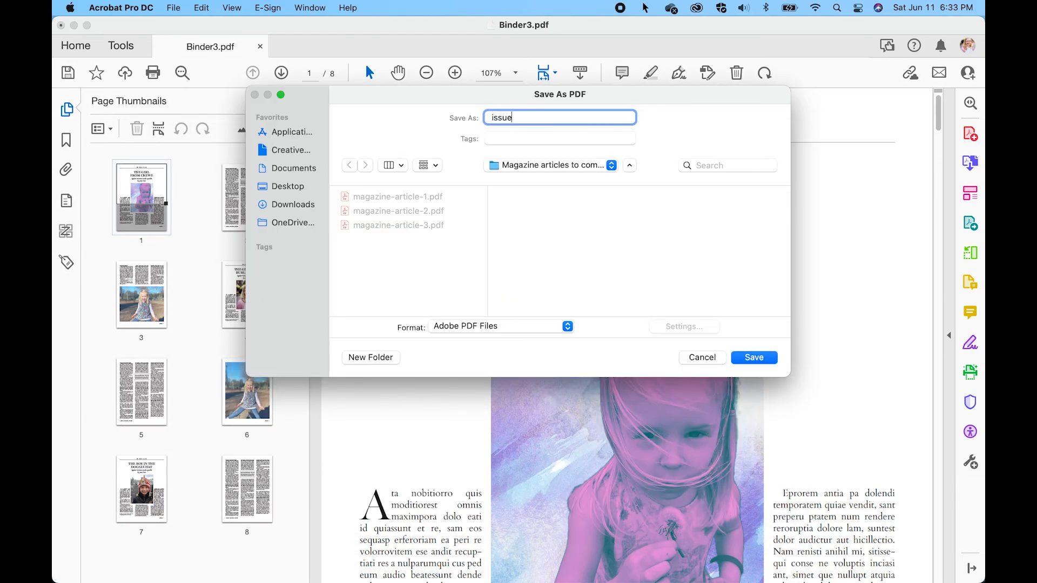
type("-memoirs")
left_click(754, 357)
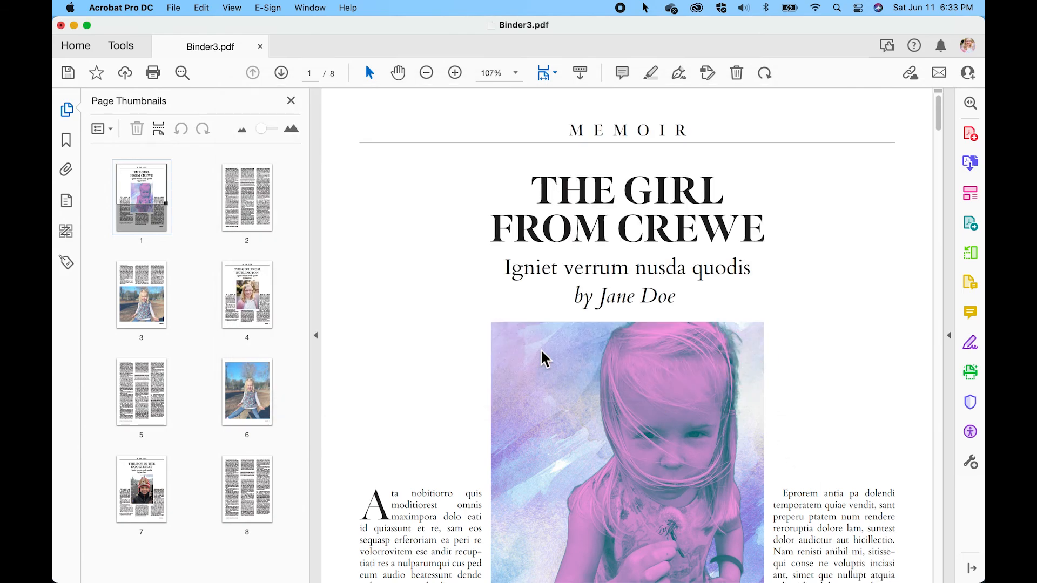